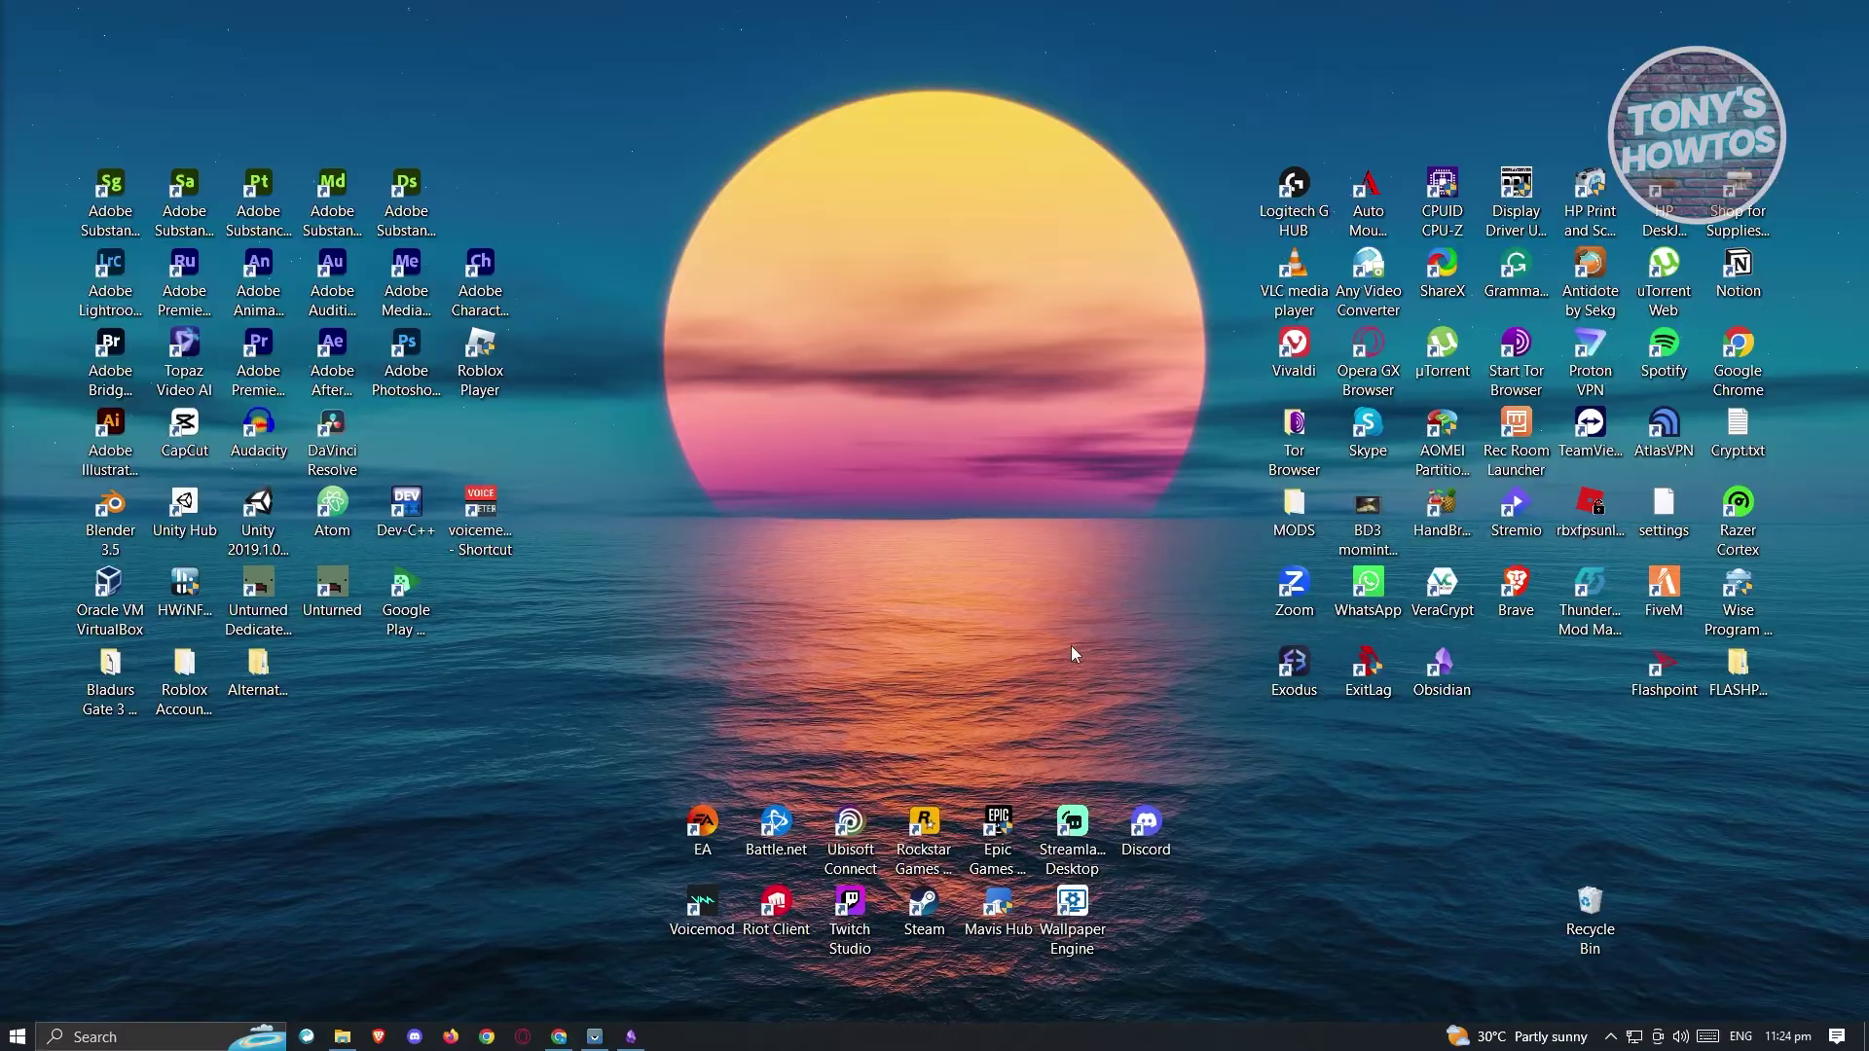
- Bring the Google Drive for desktop download page up in Chrome
left_click(561, 1037)
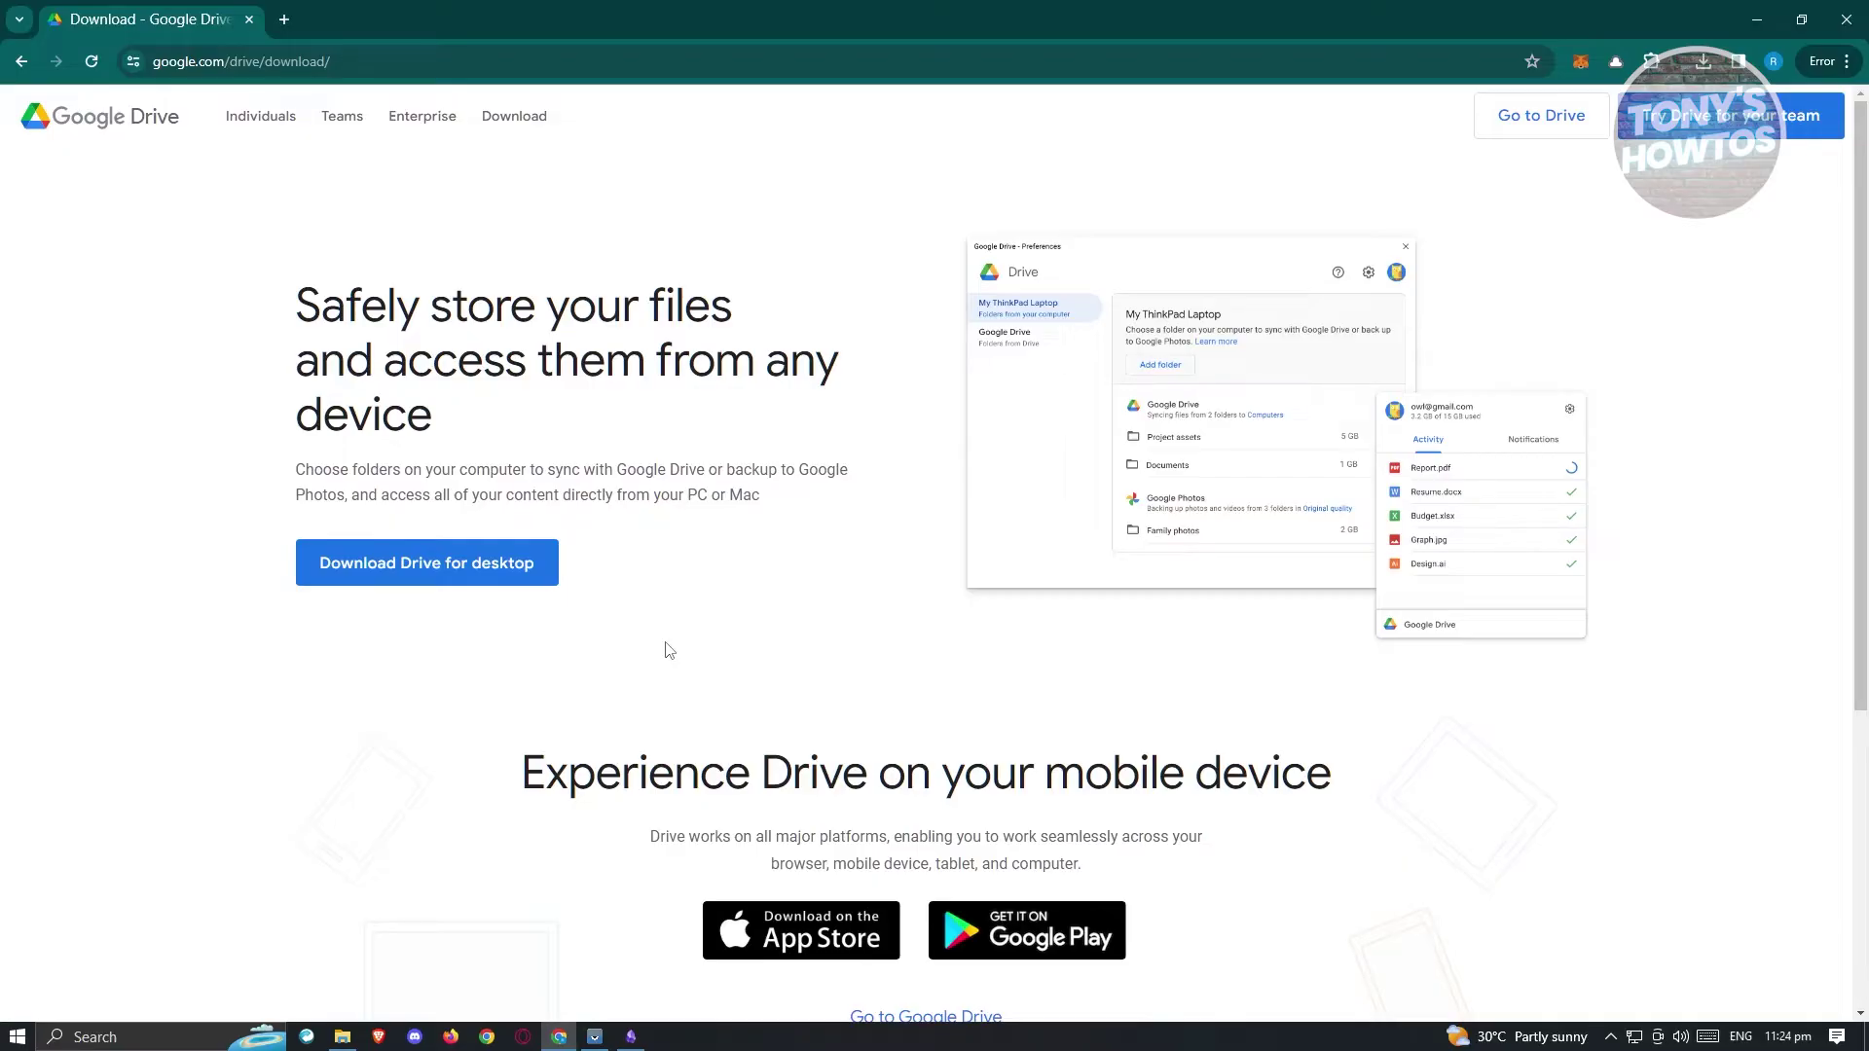
- Confirm GoogleDriveSetup.exe is among Chrome's recent downloads, then minimize Chrome
left_click(513, 574)
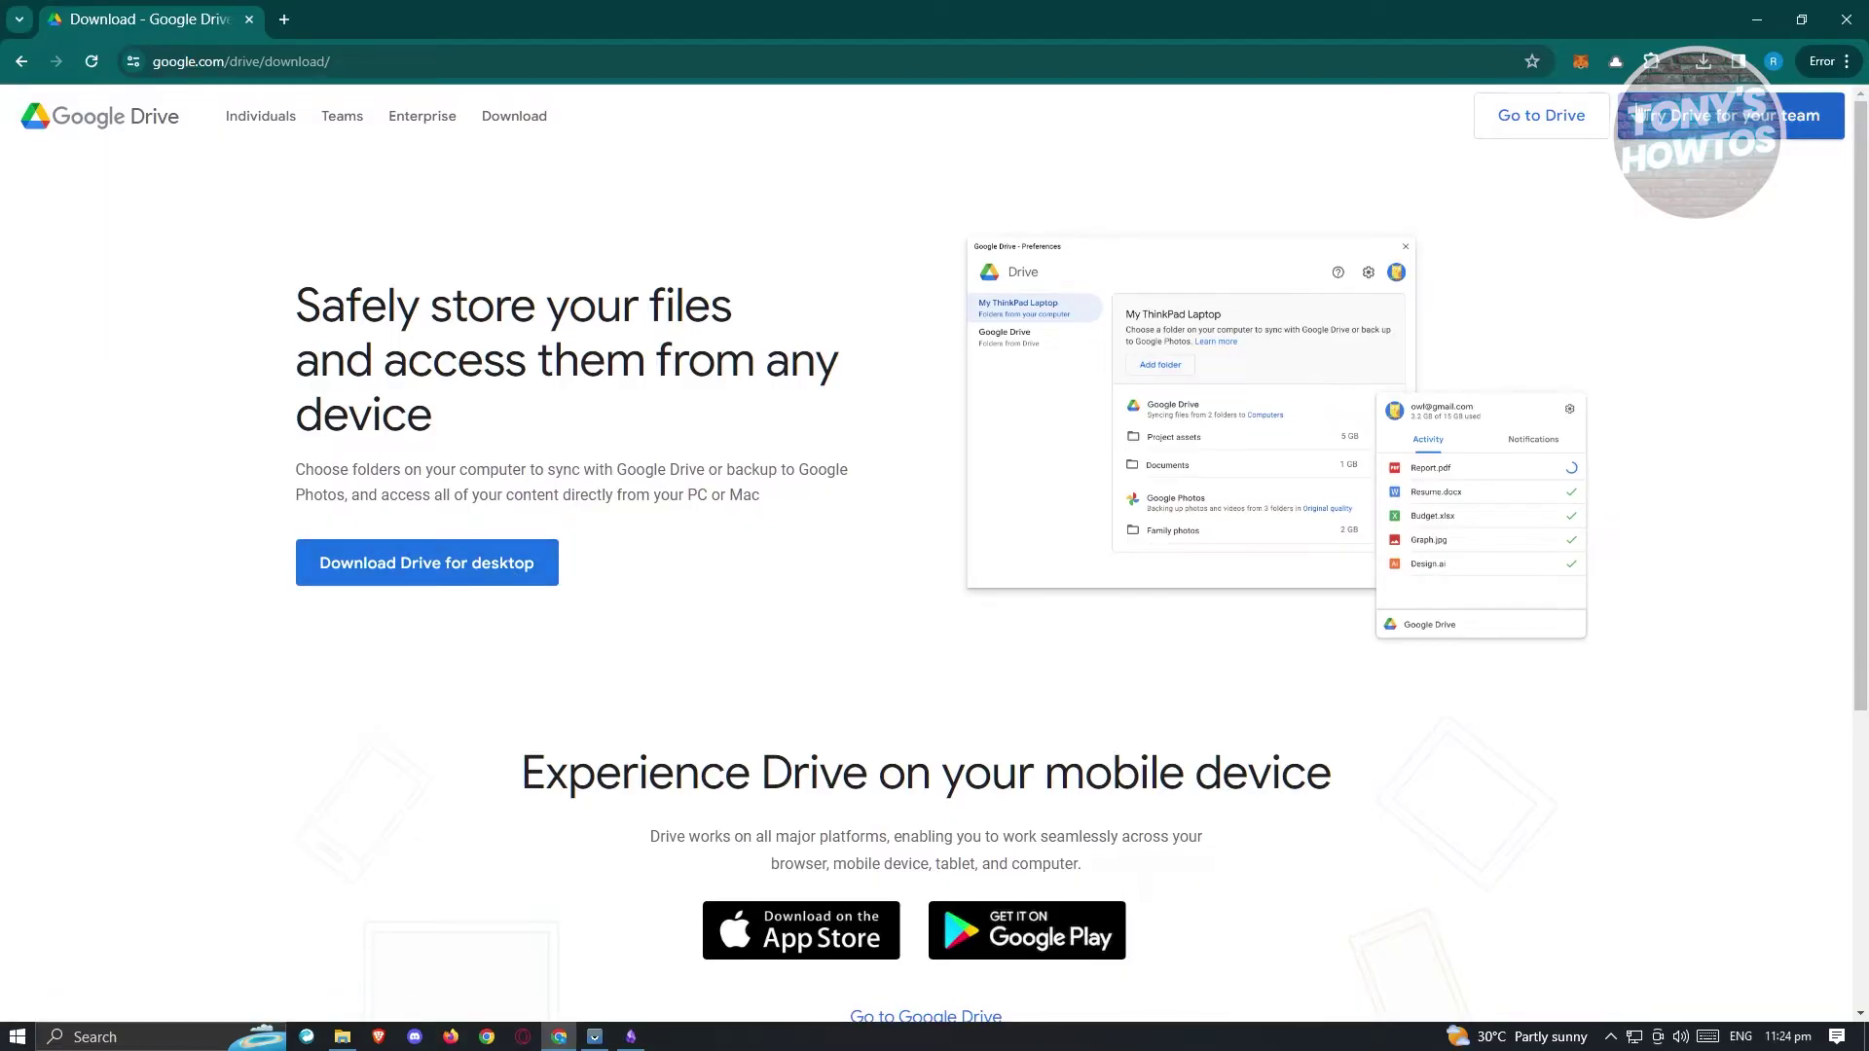
left_click(1702, 64)
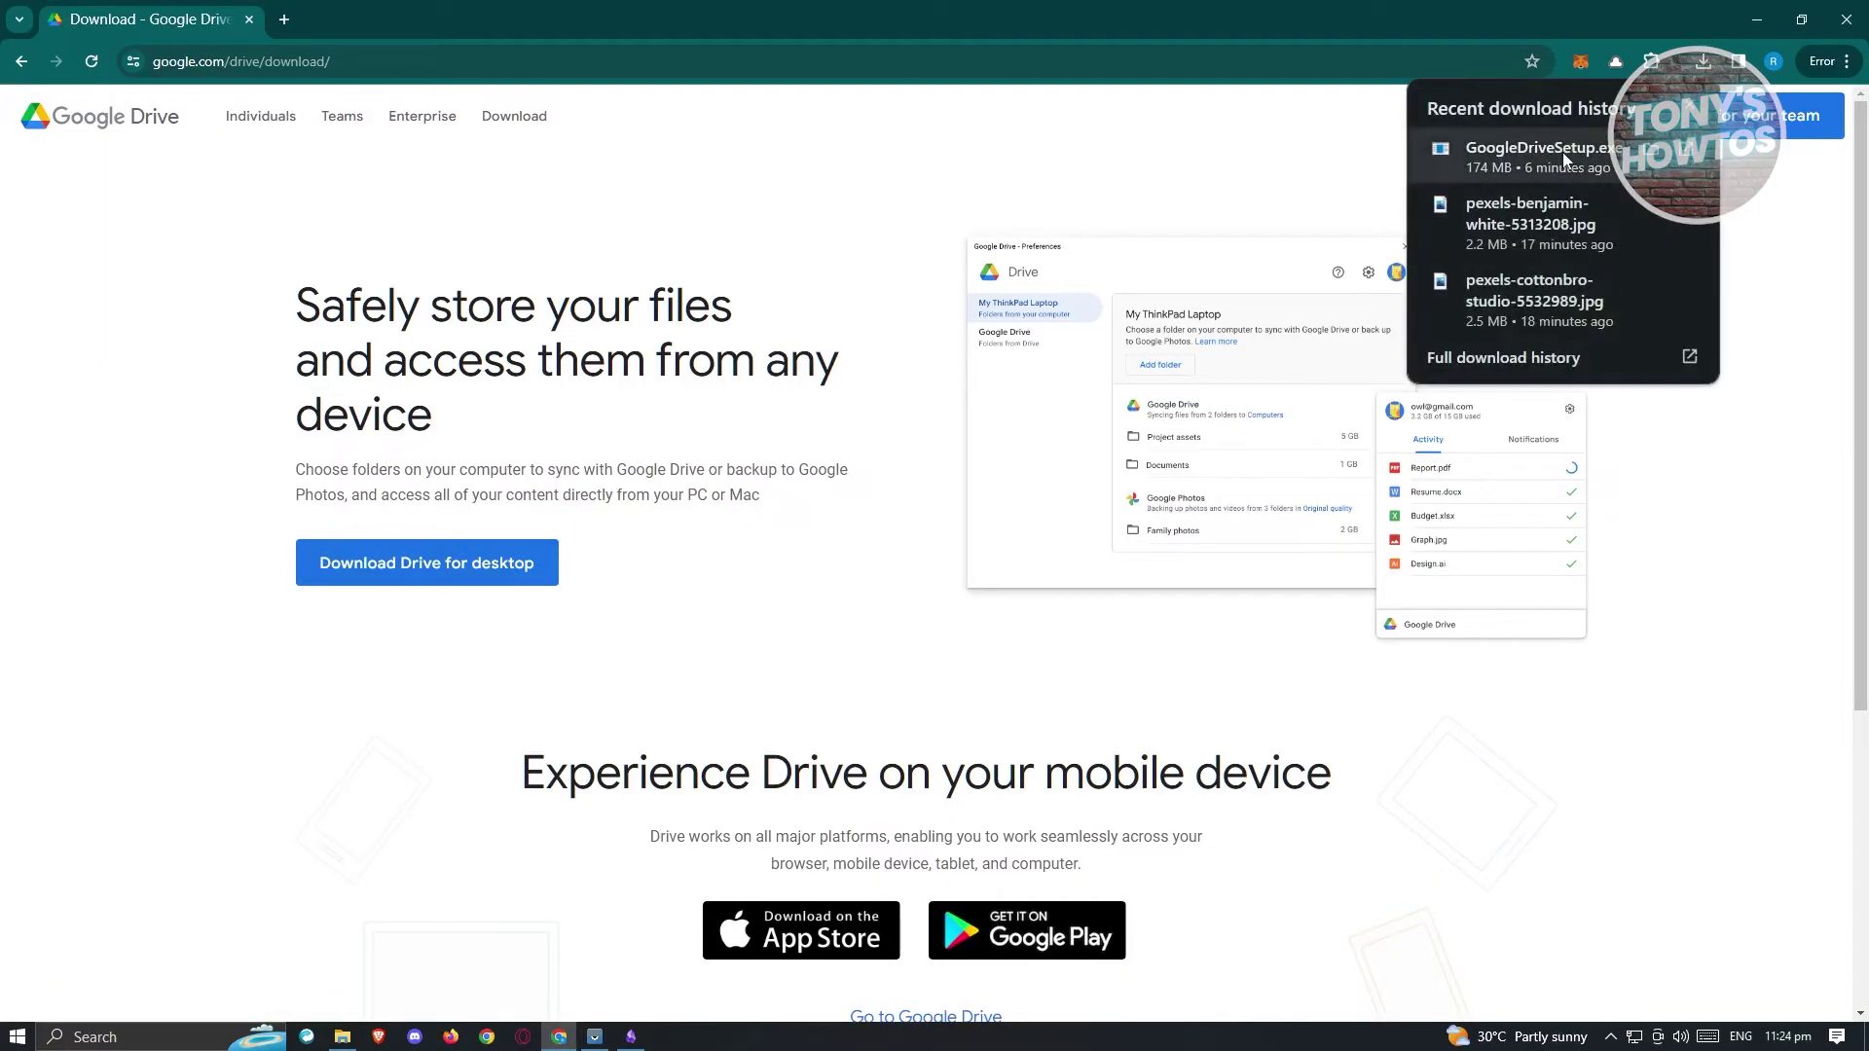
left_click(1668, 705)
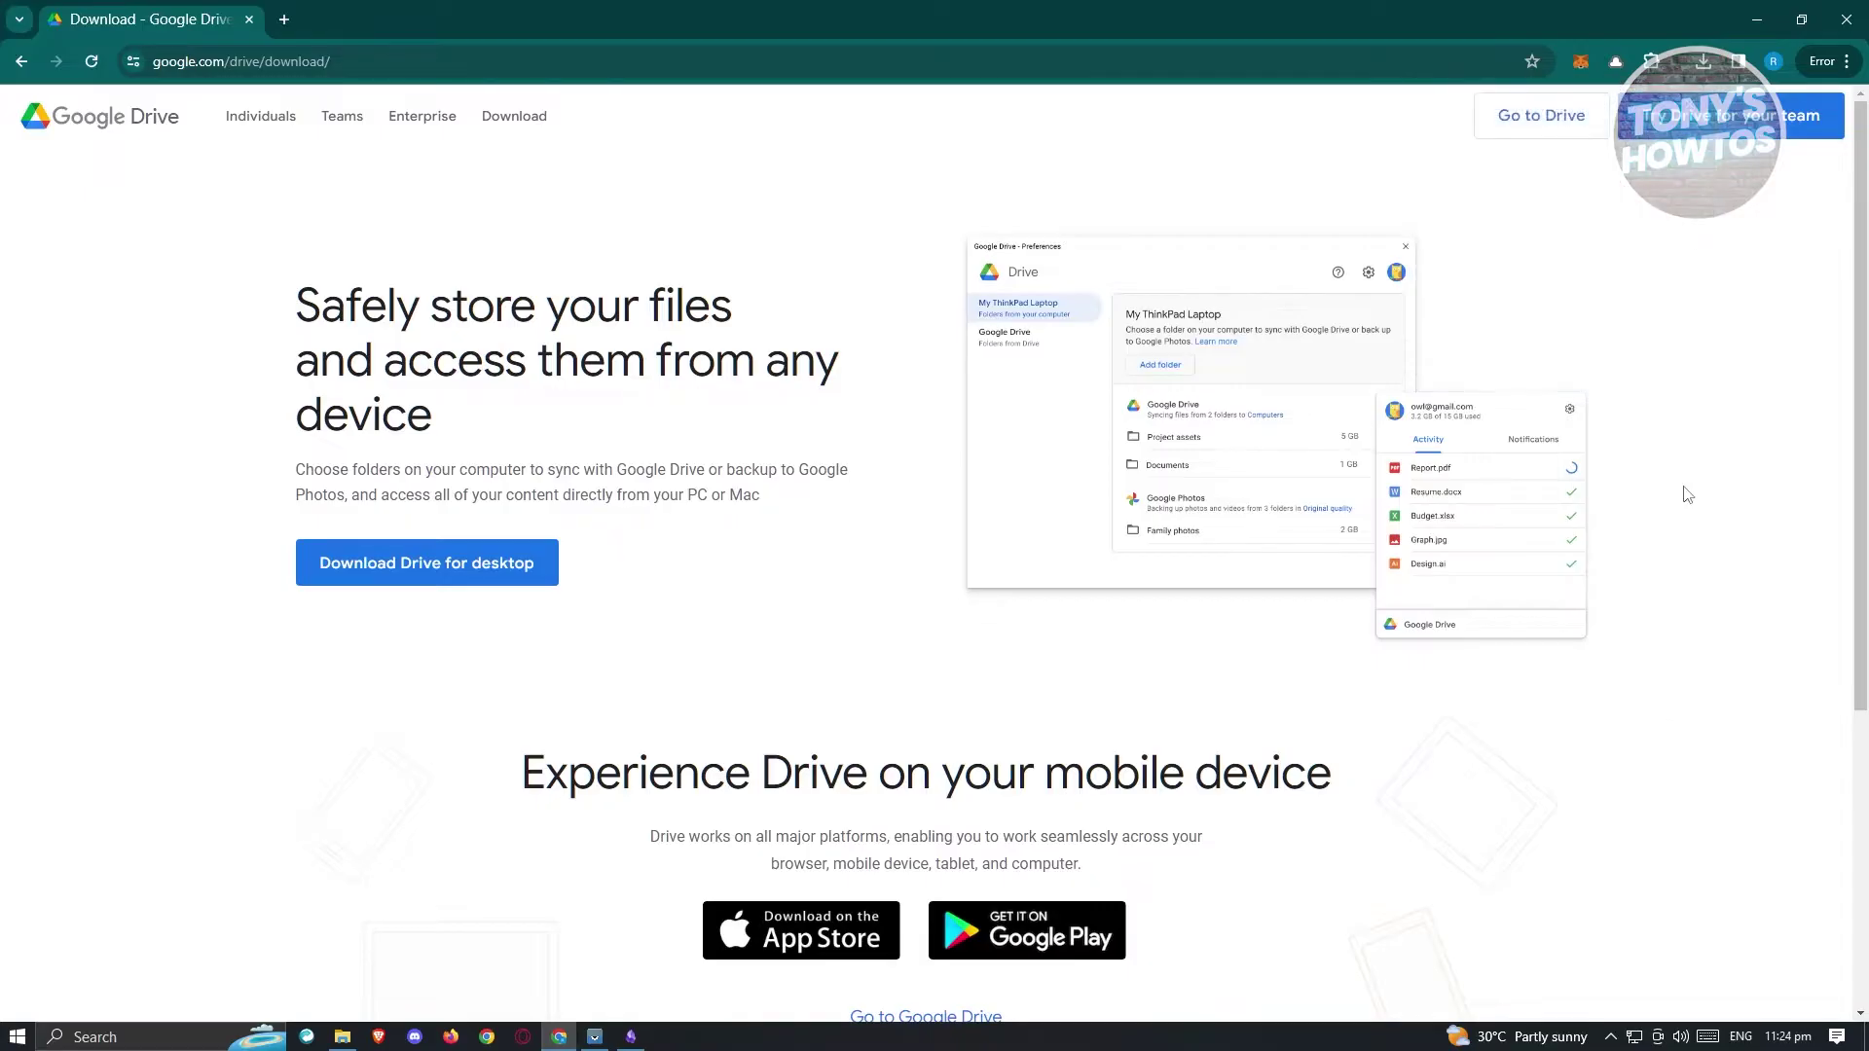
left_click(1756, 20)
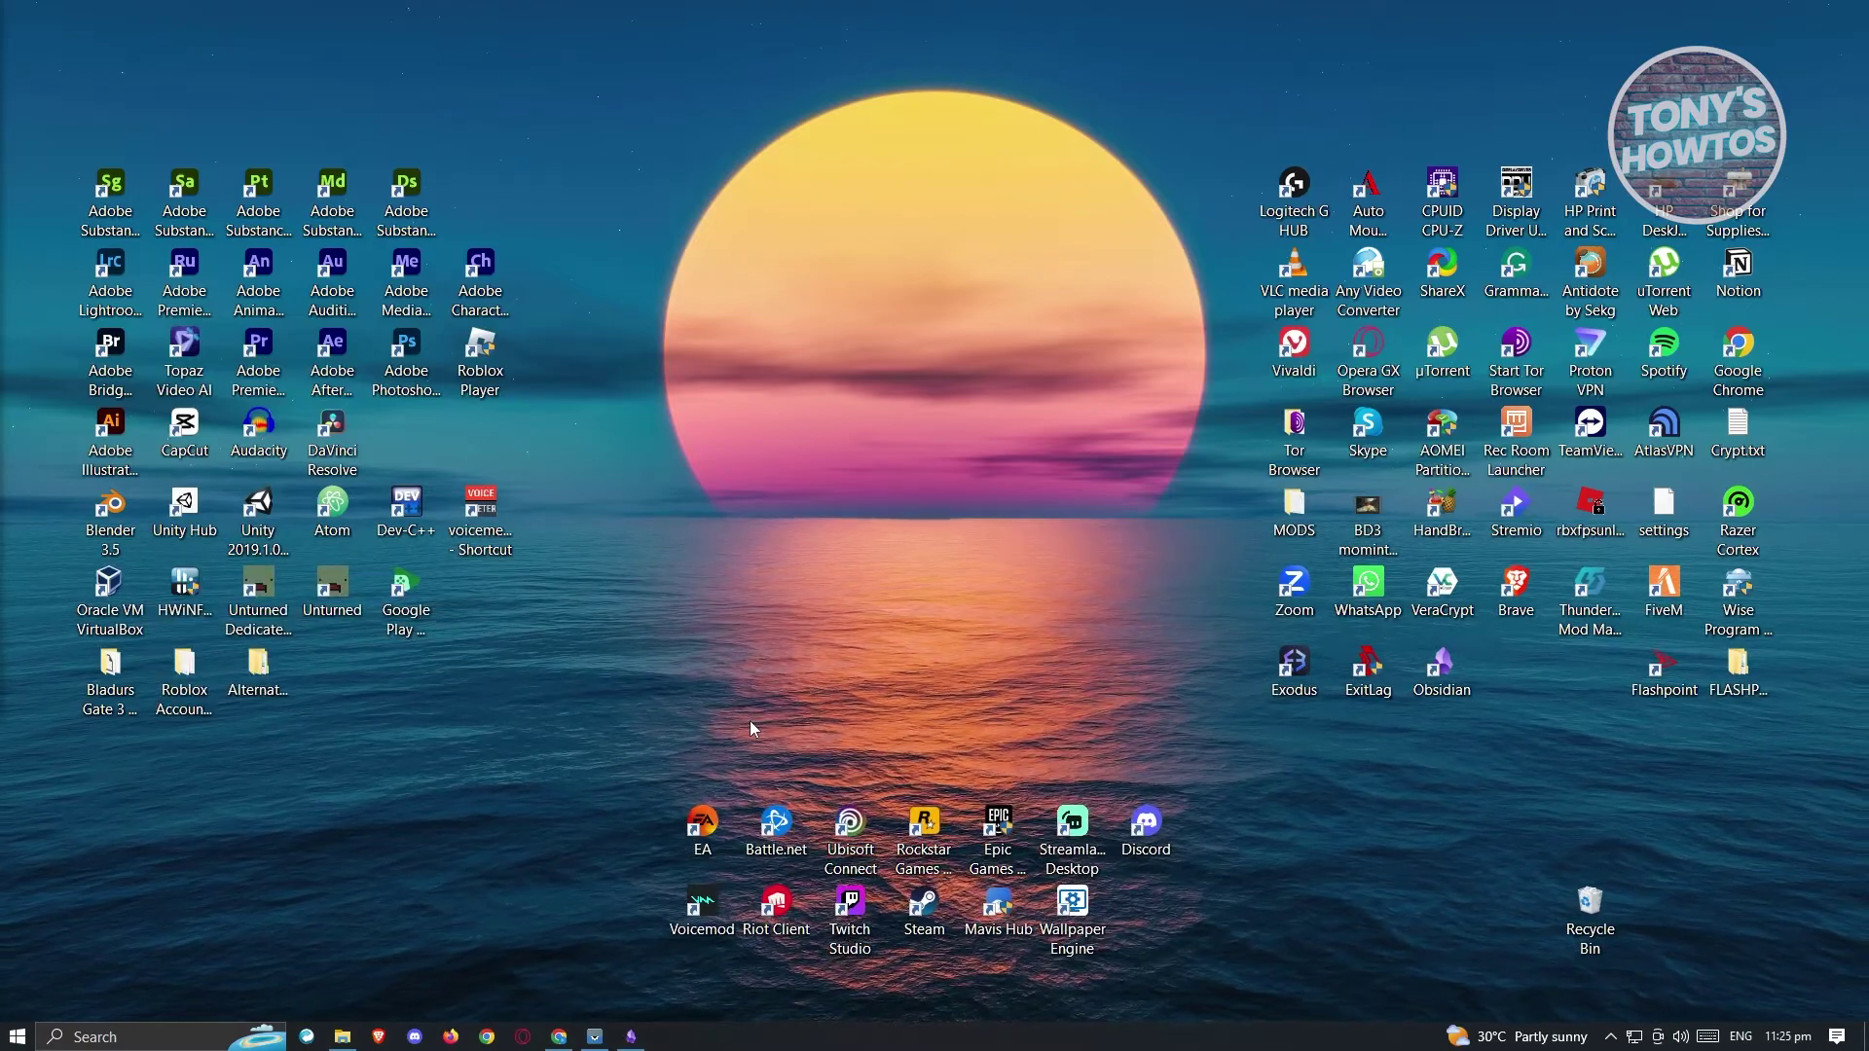
- Navigate File Explorer to Google Drive (G:) › My Drive, showing its 20 items
left_click(342, 1035)
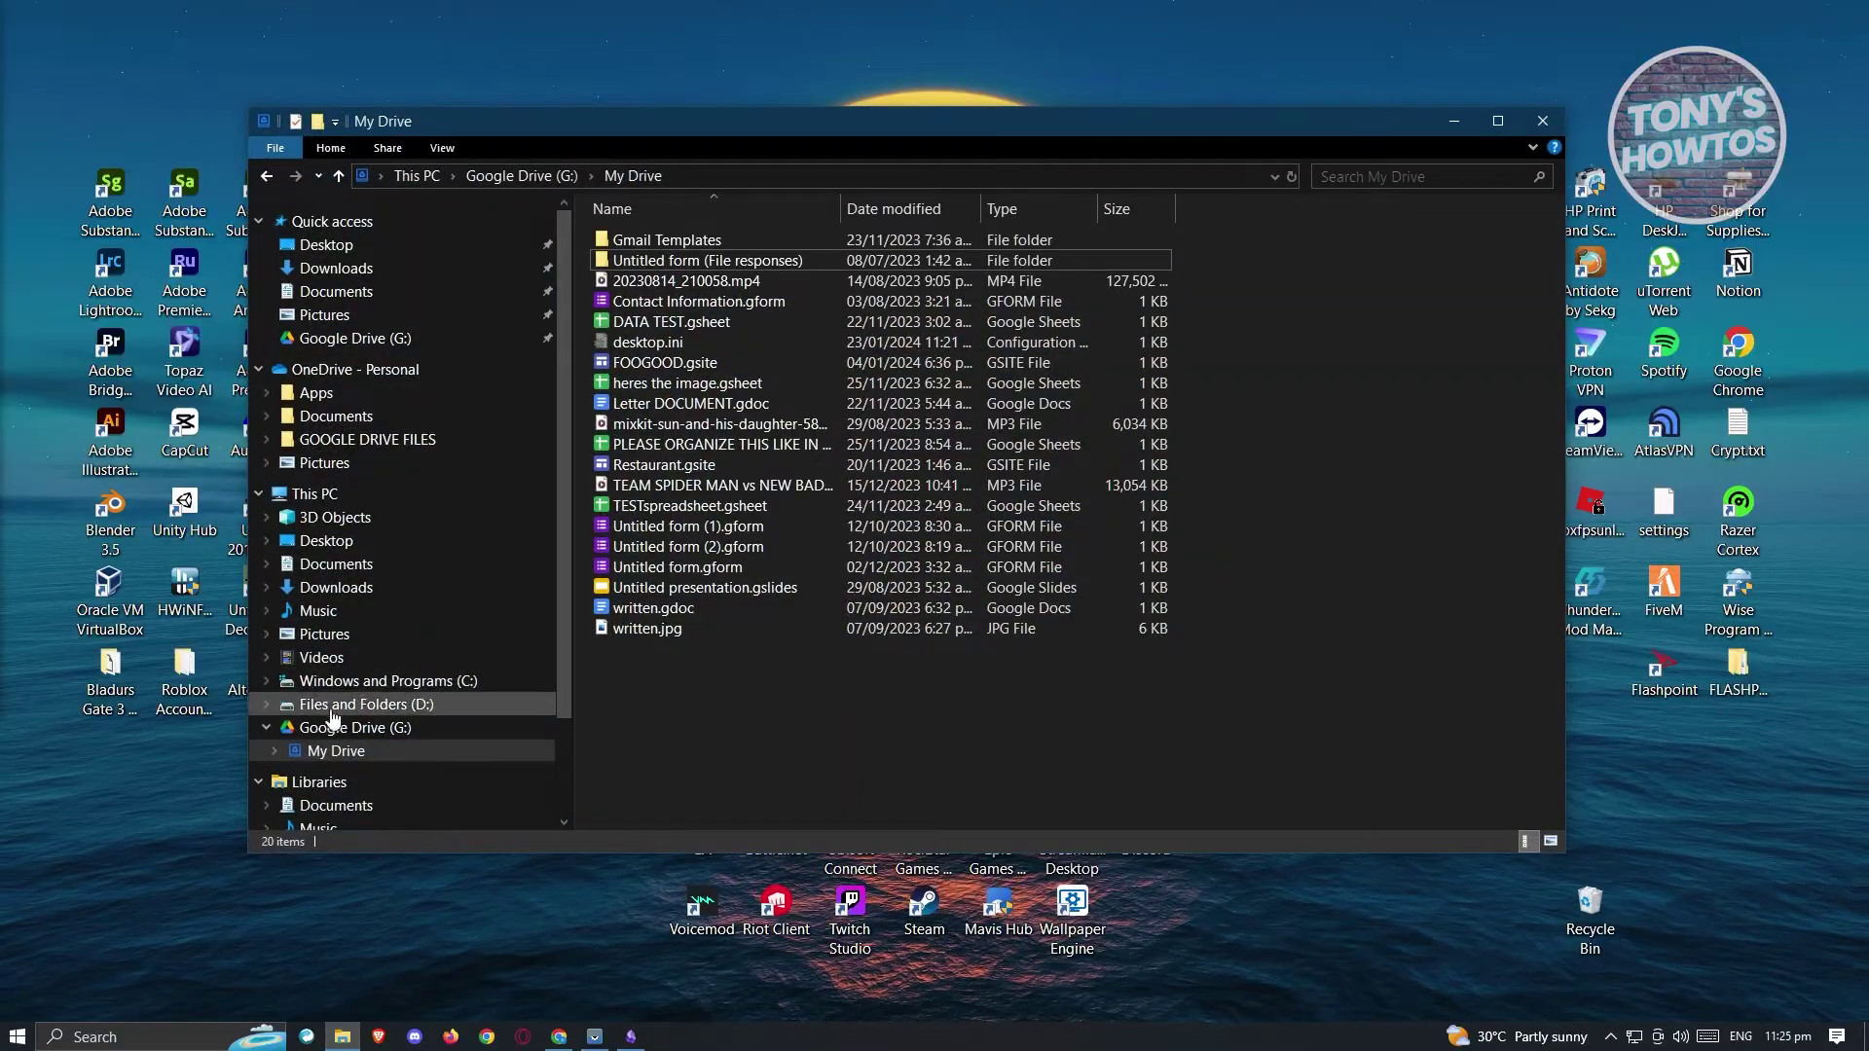
left_click(268, 728)
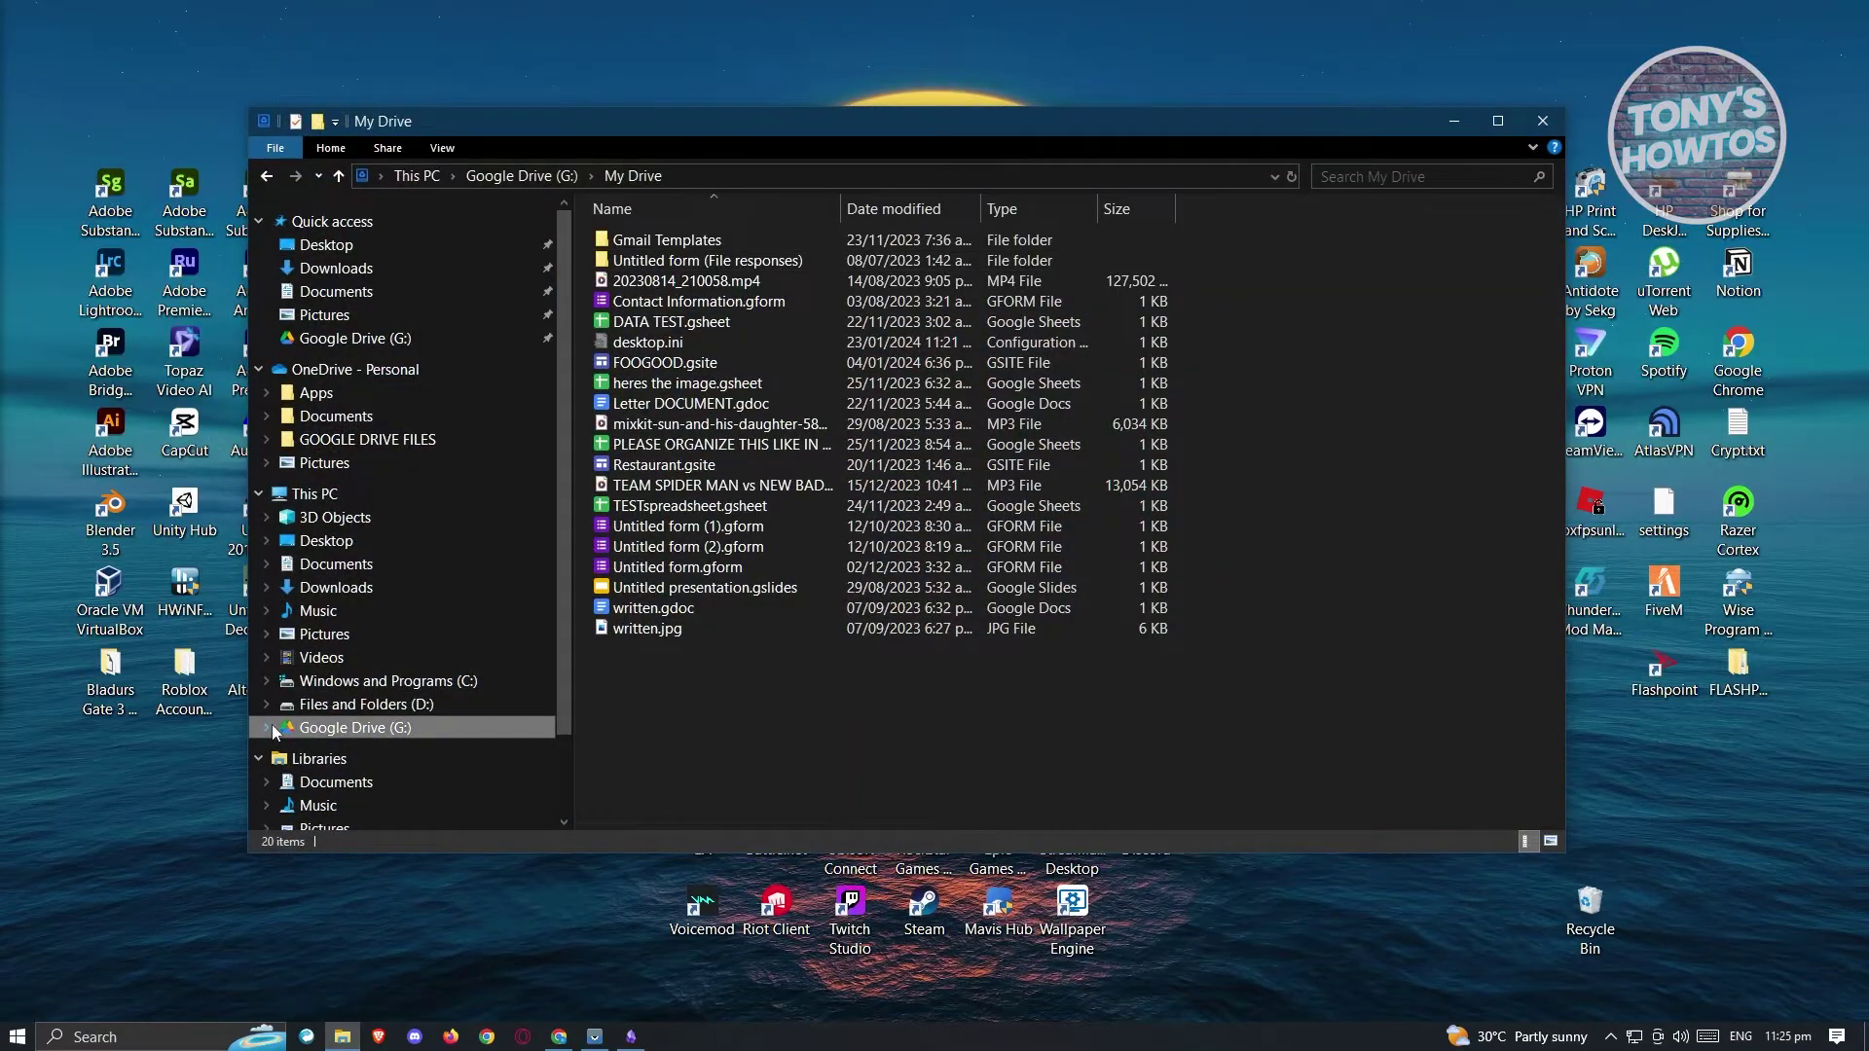
left_click(356, 730)
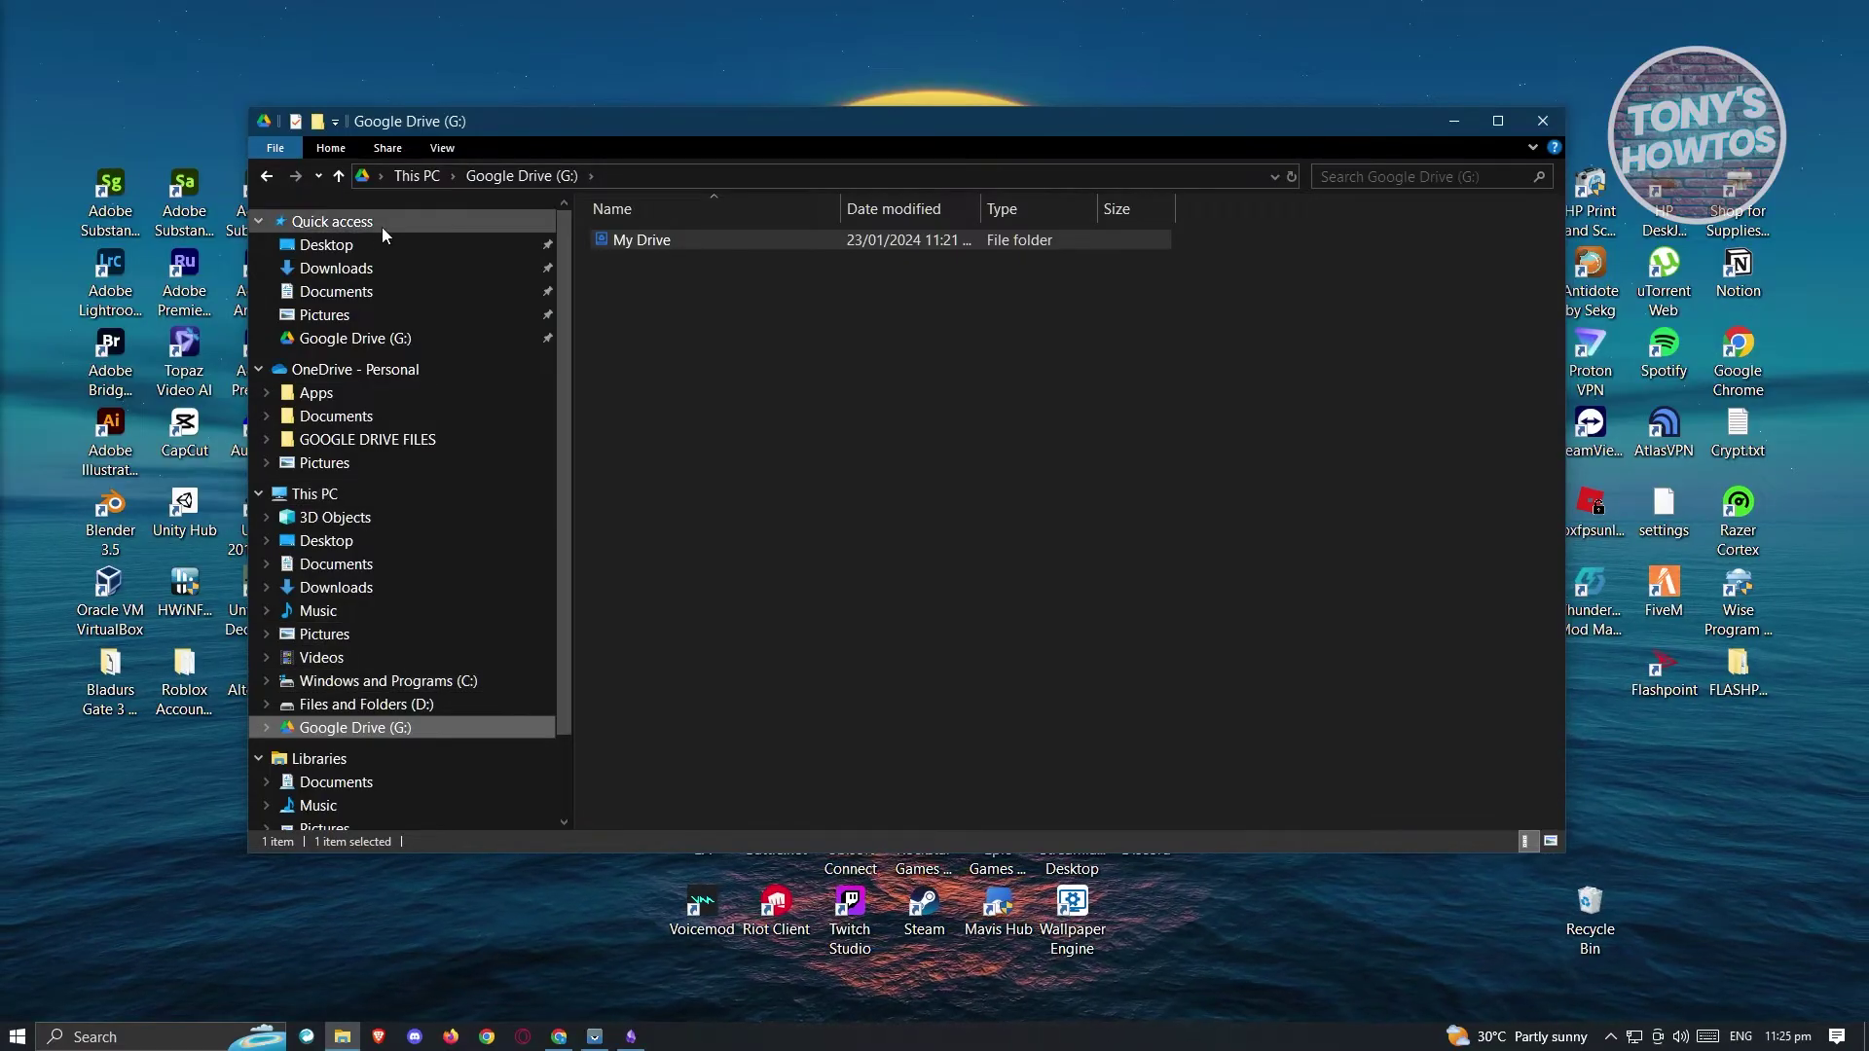
left_click(352, 347)
double_click(613, 243)
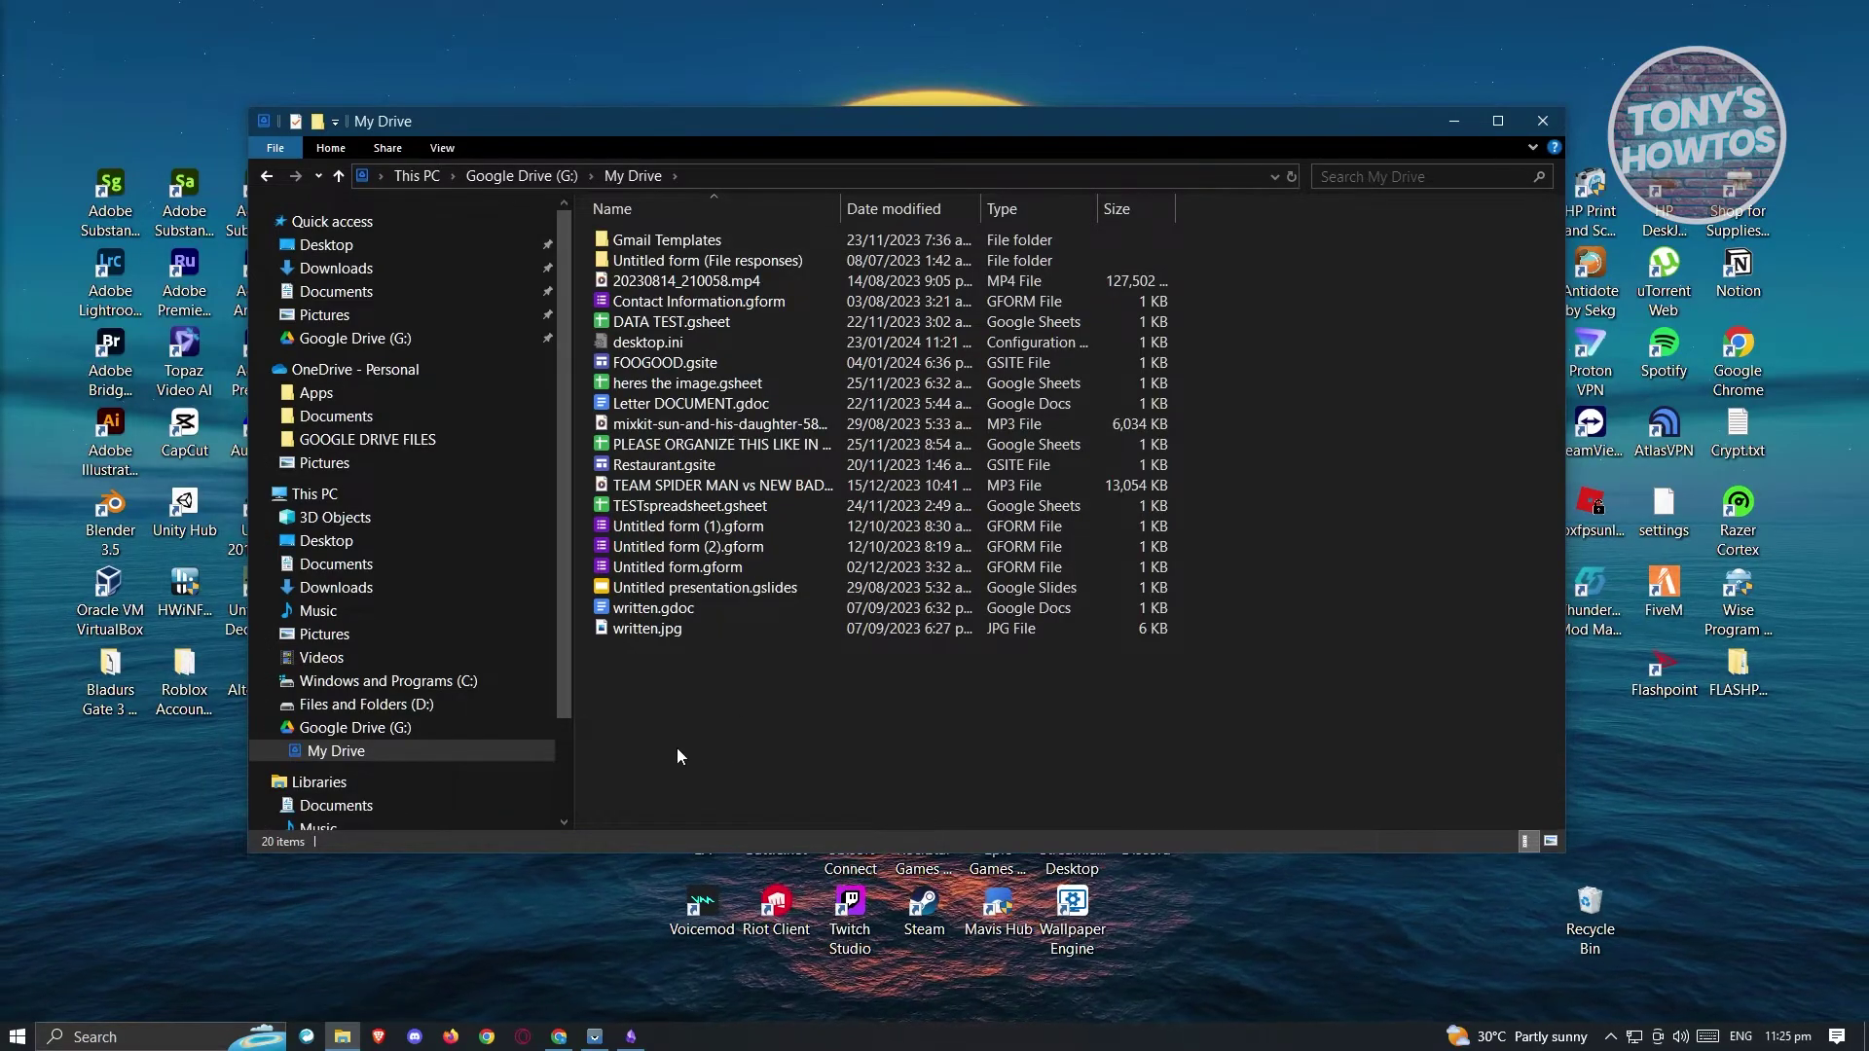
- Create a new folder named Obsidian in My Drive and minimize File Explorer
right_click(644, 676)
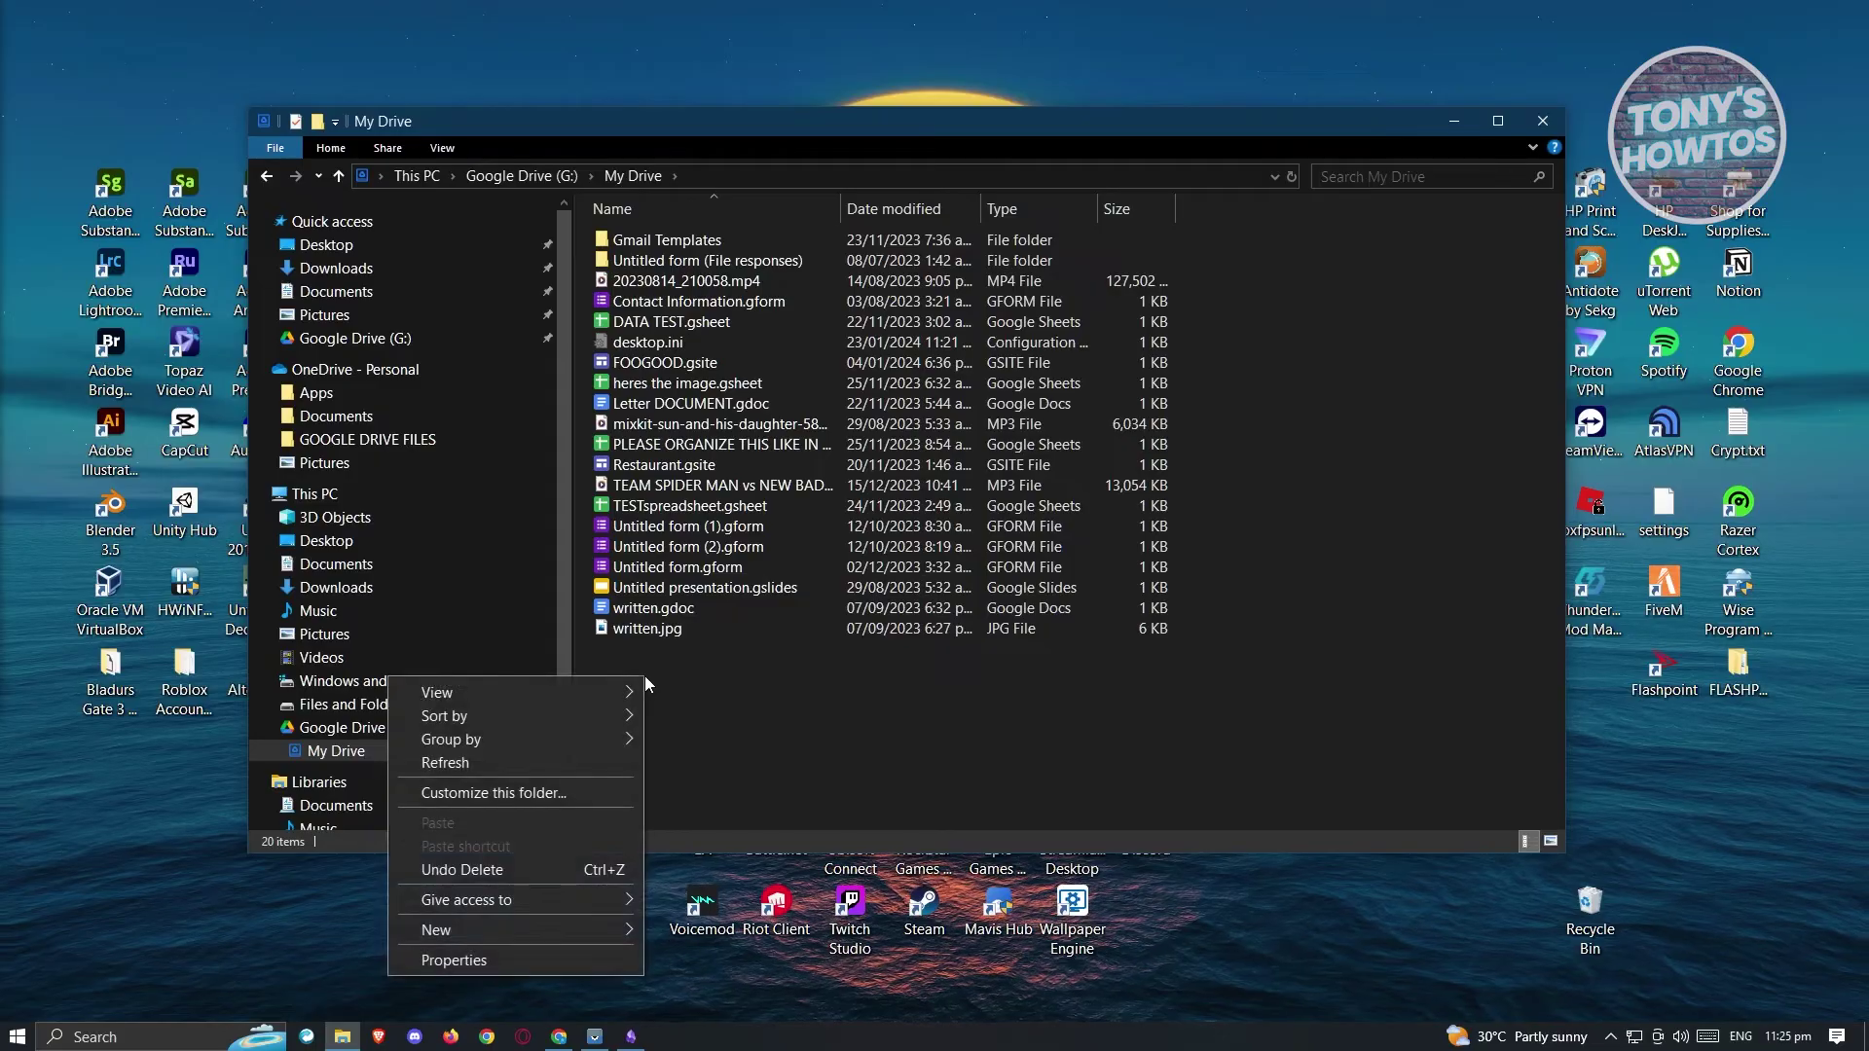
mouse_move(590, 920)
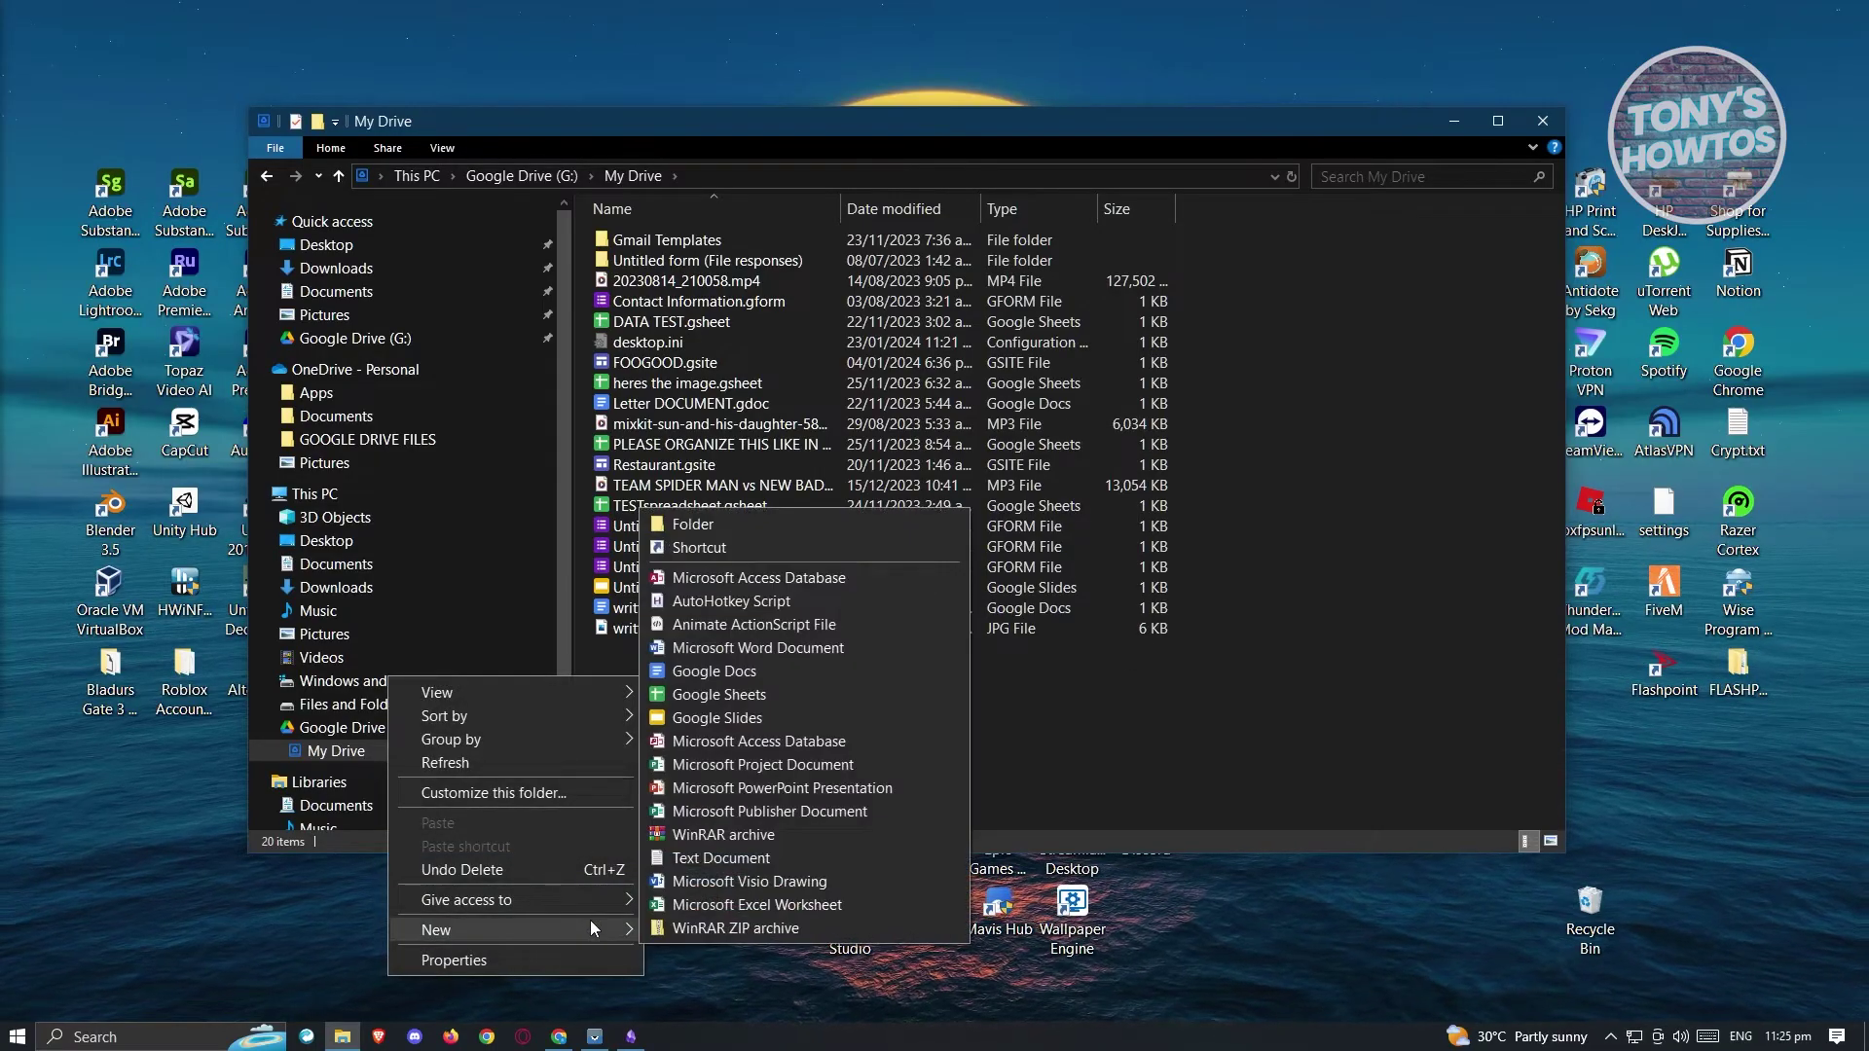
left_click(698, 527)
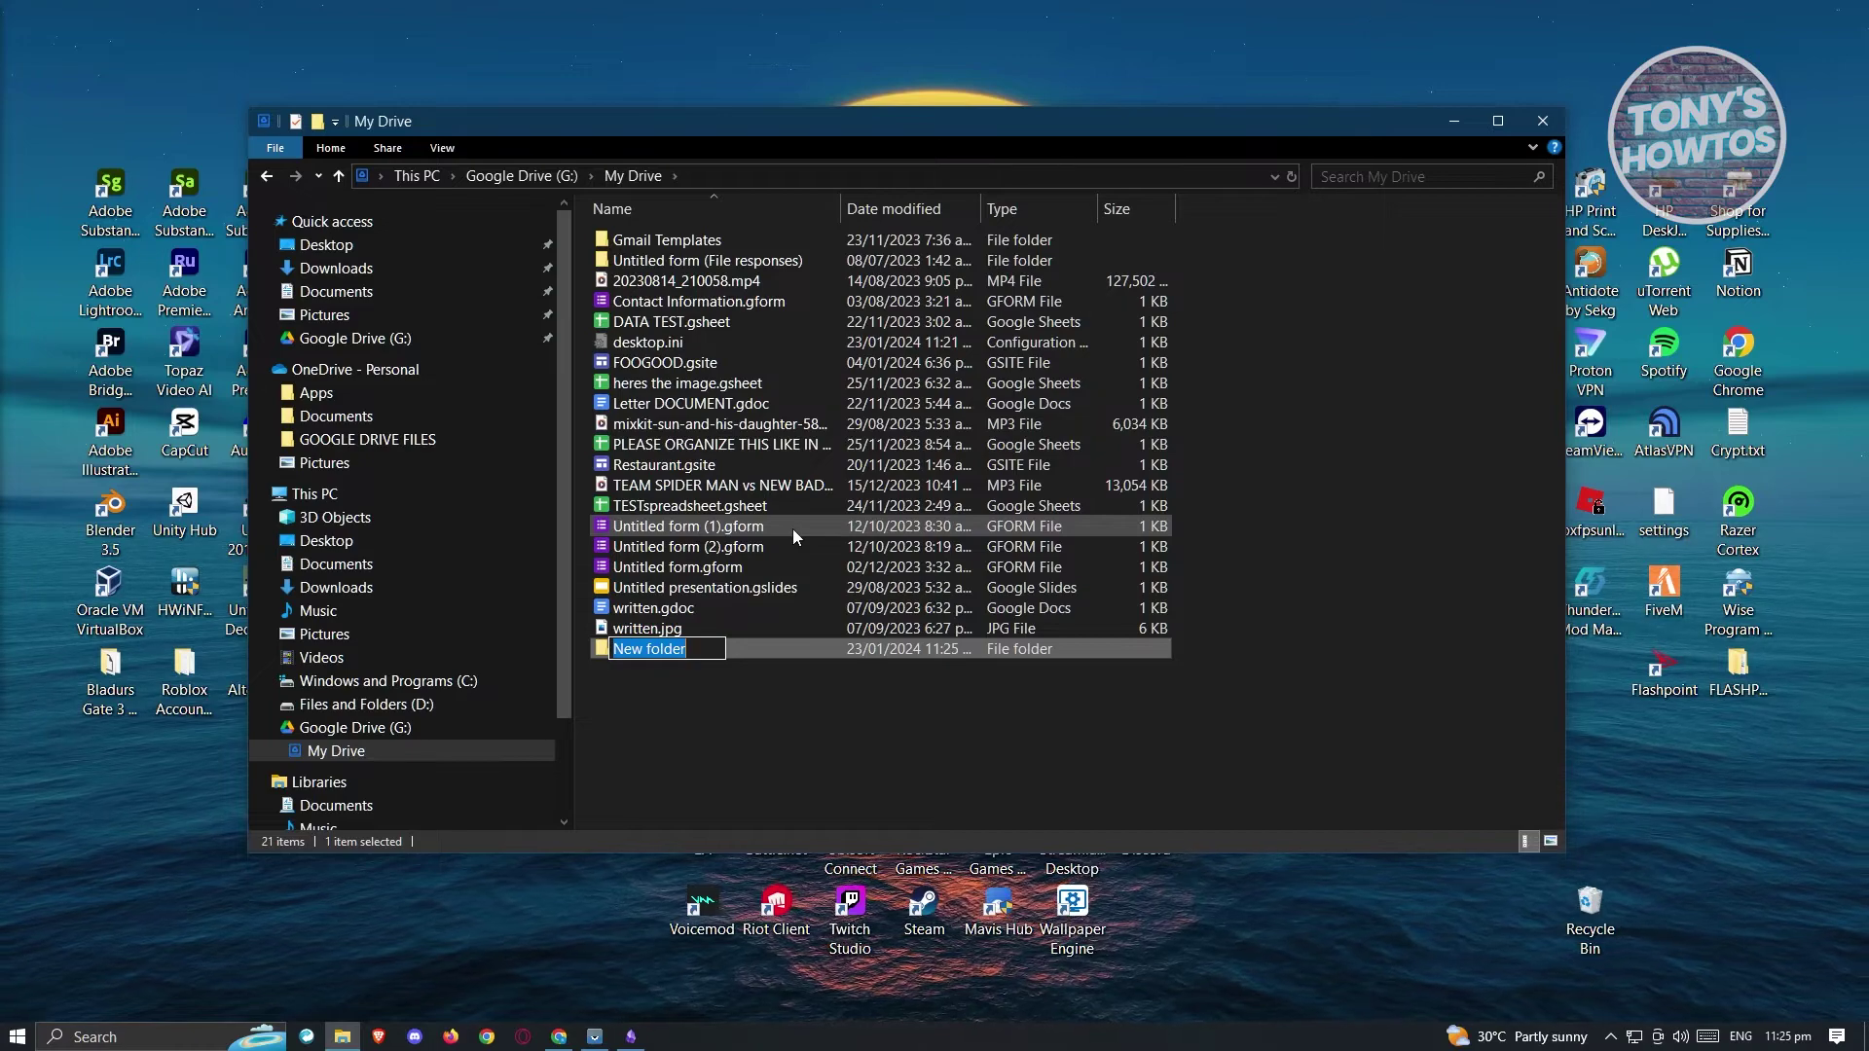
type("Obsidian")
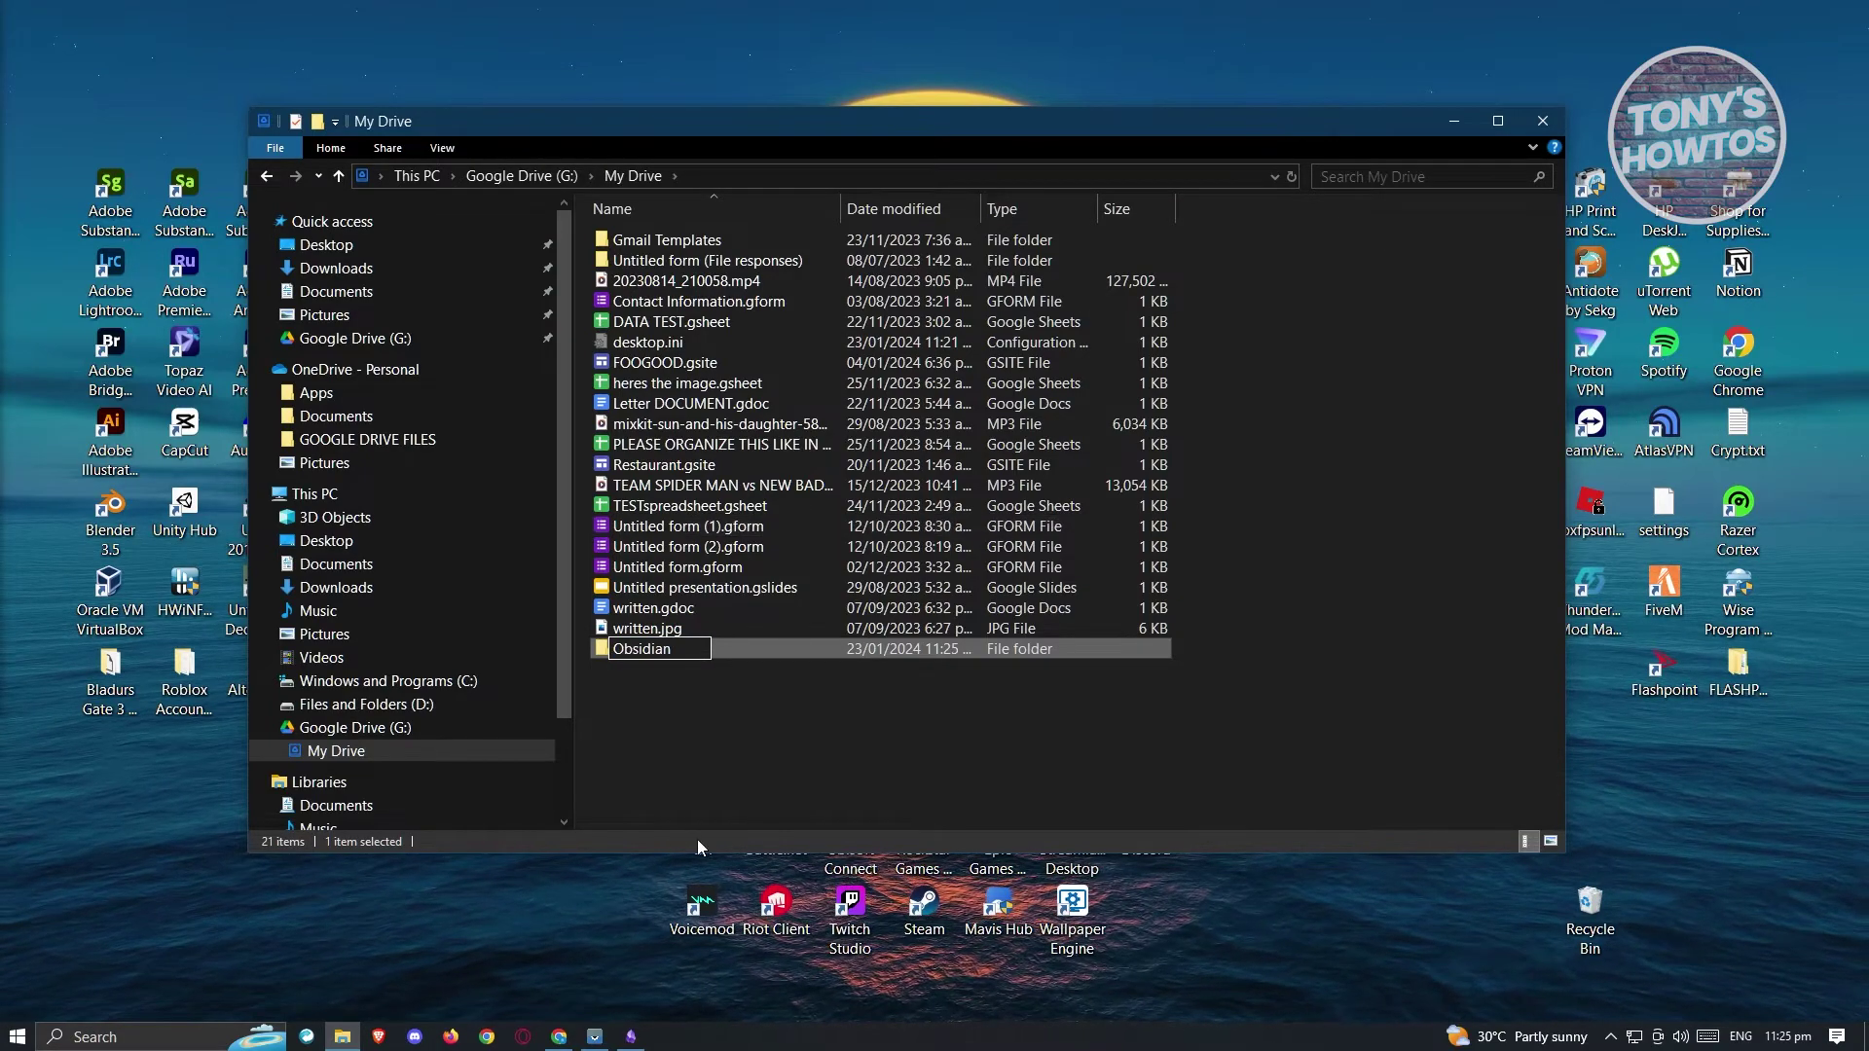
key("Return")
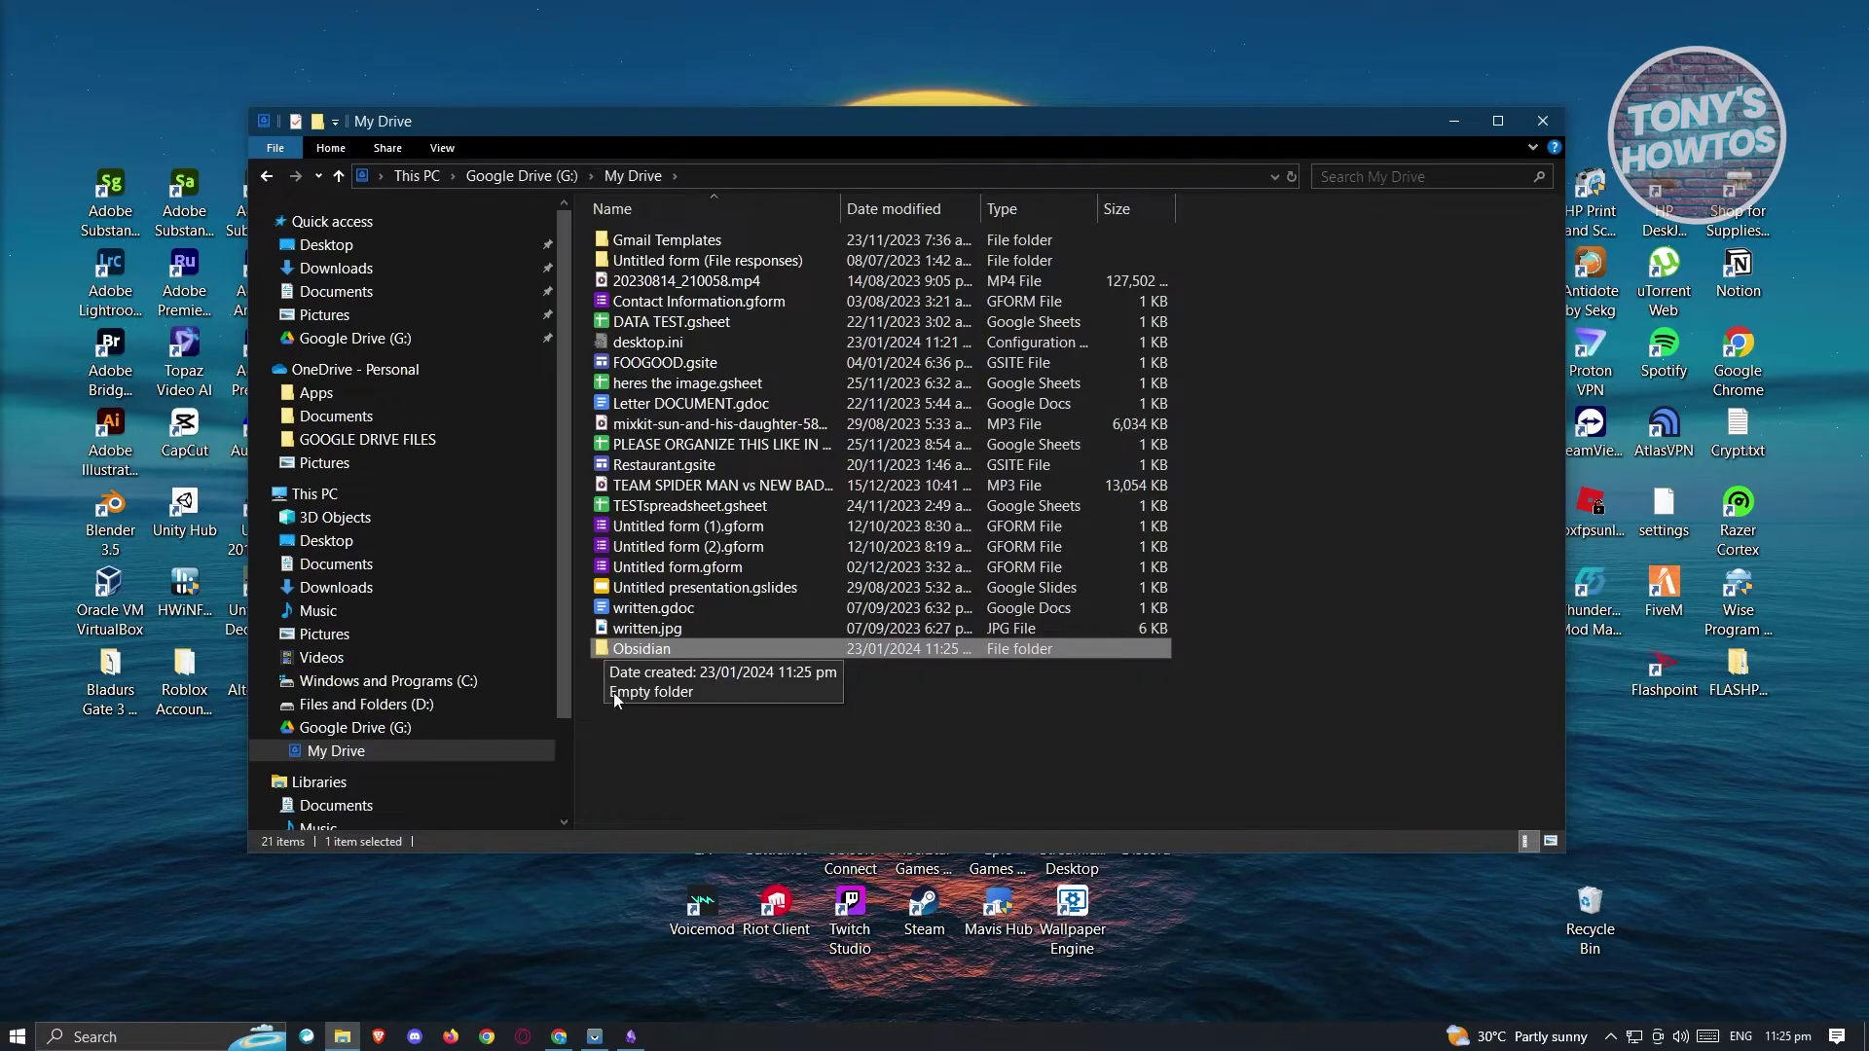
left_click(649, 726)
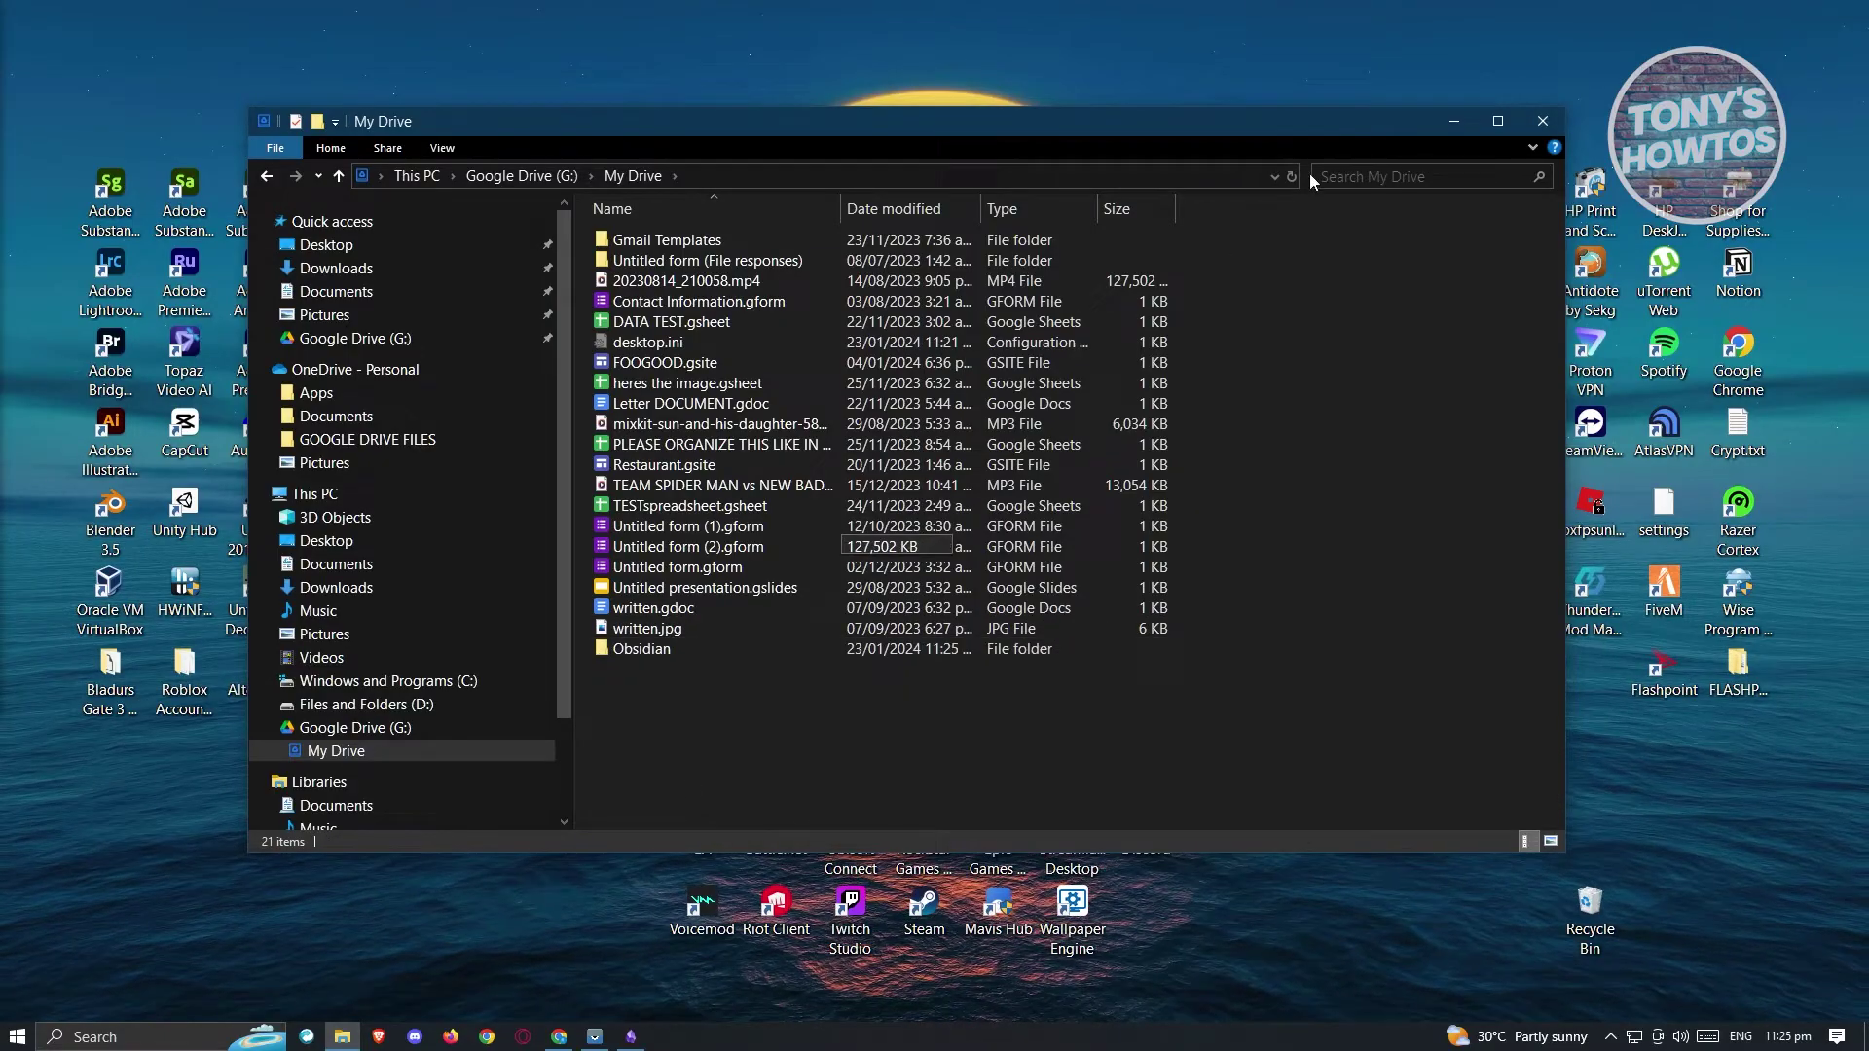
left_click(1454, 121)
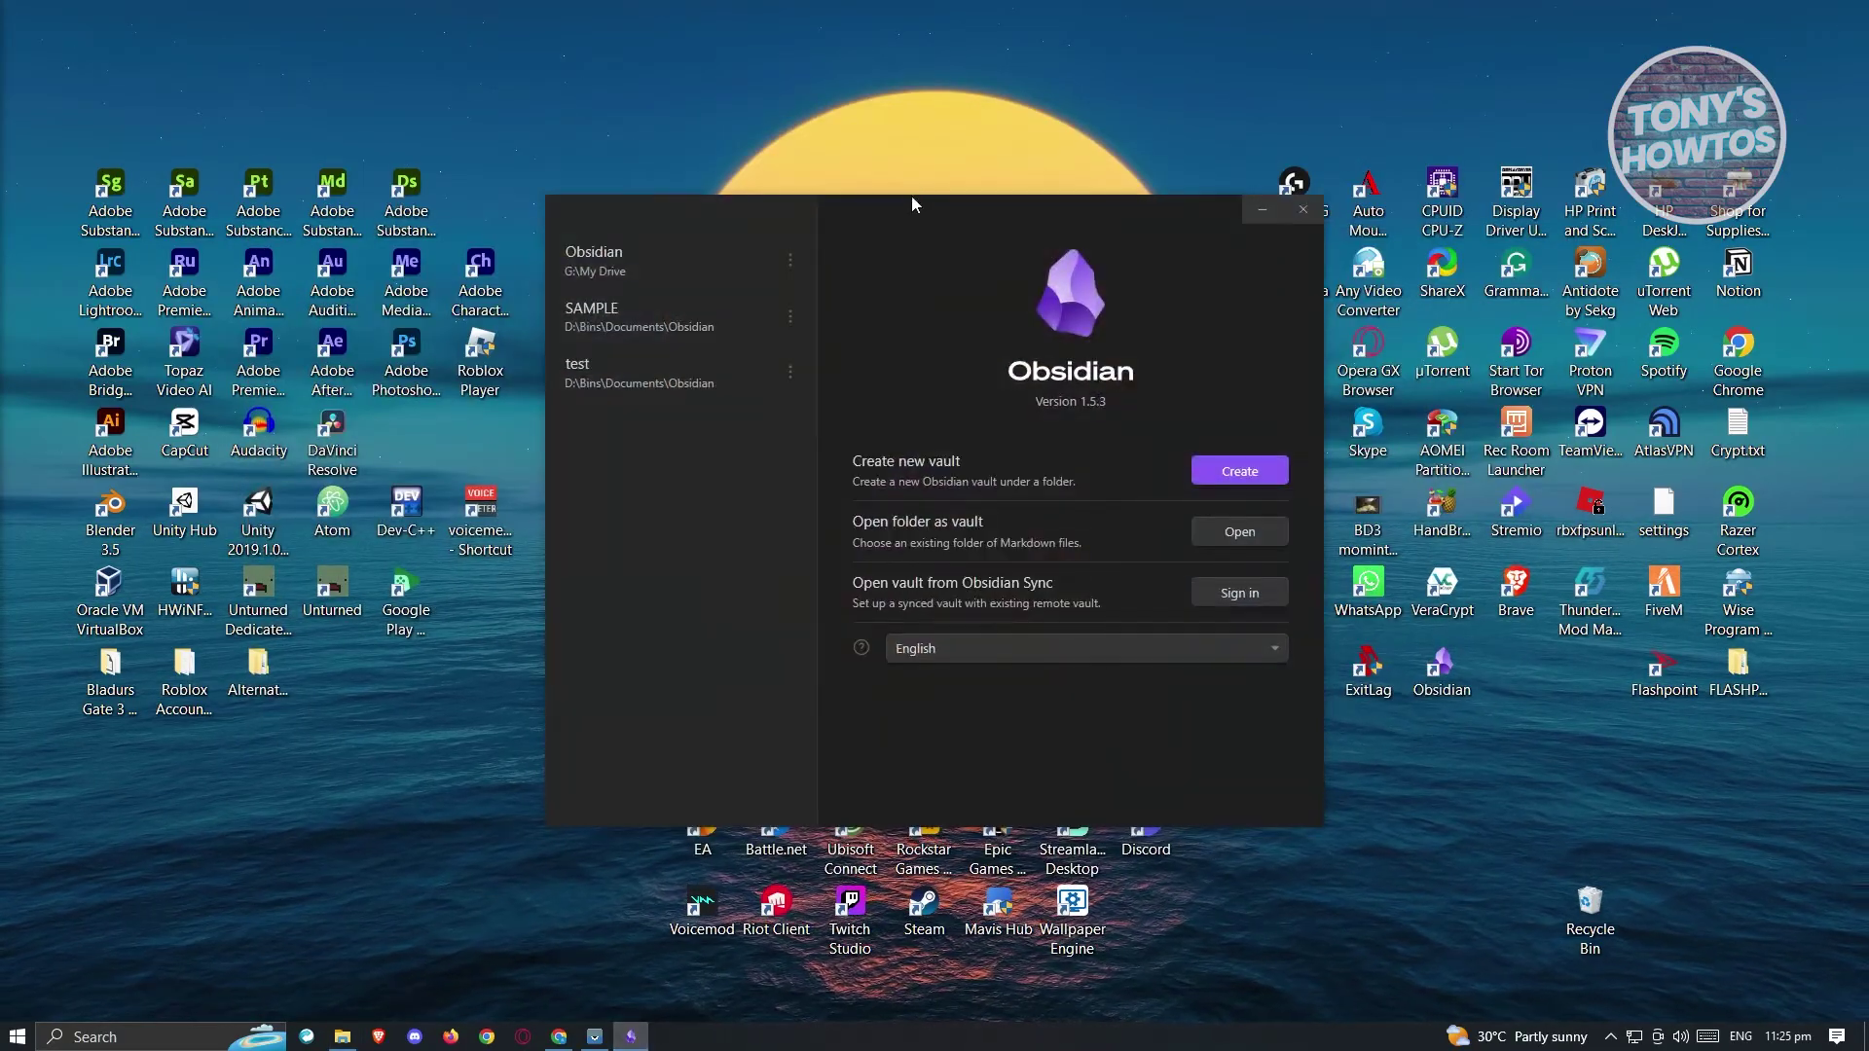
- Reposition the Obsidian vault launcher and choose 'Open folder as vault'
left_click_drag(926, 219, 893, 189)
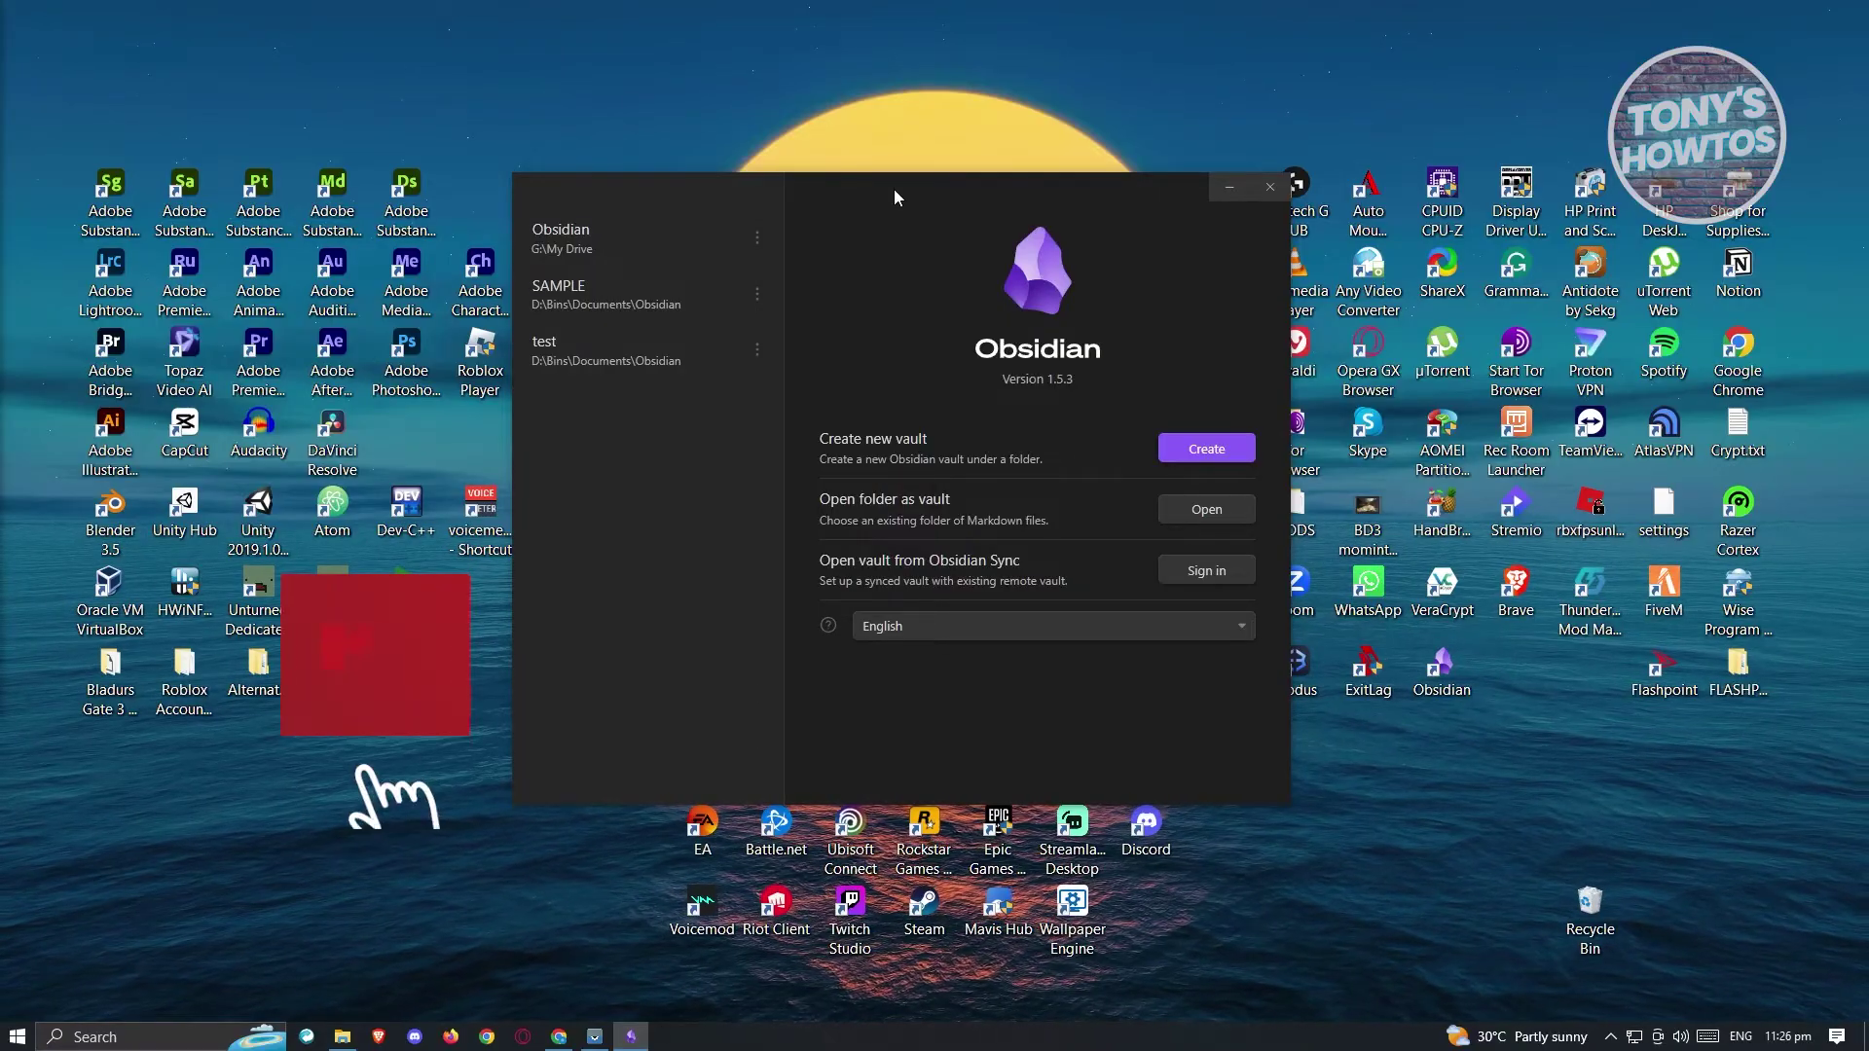
left_click(1222, 510)
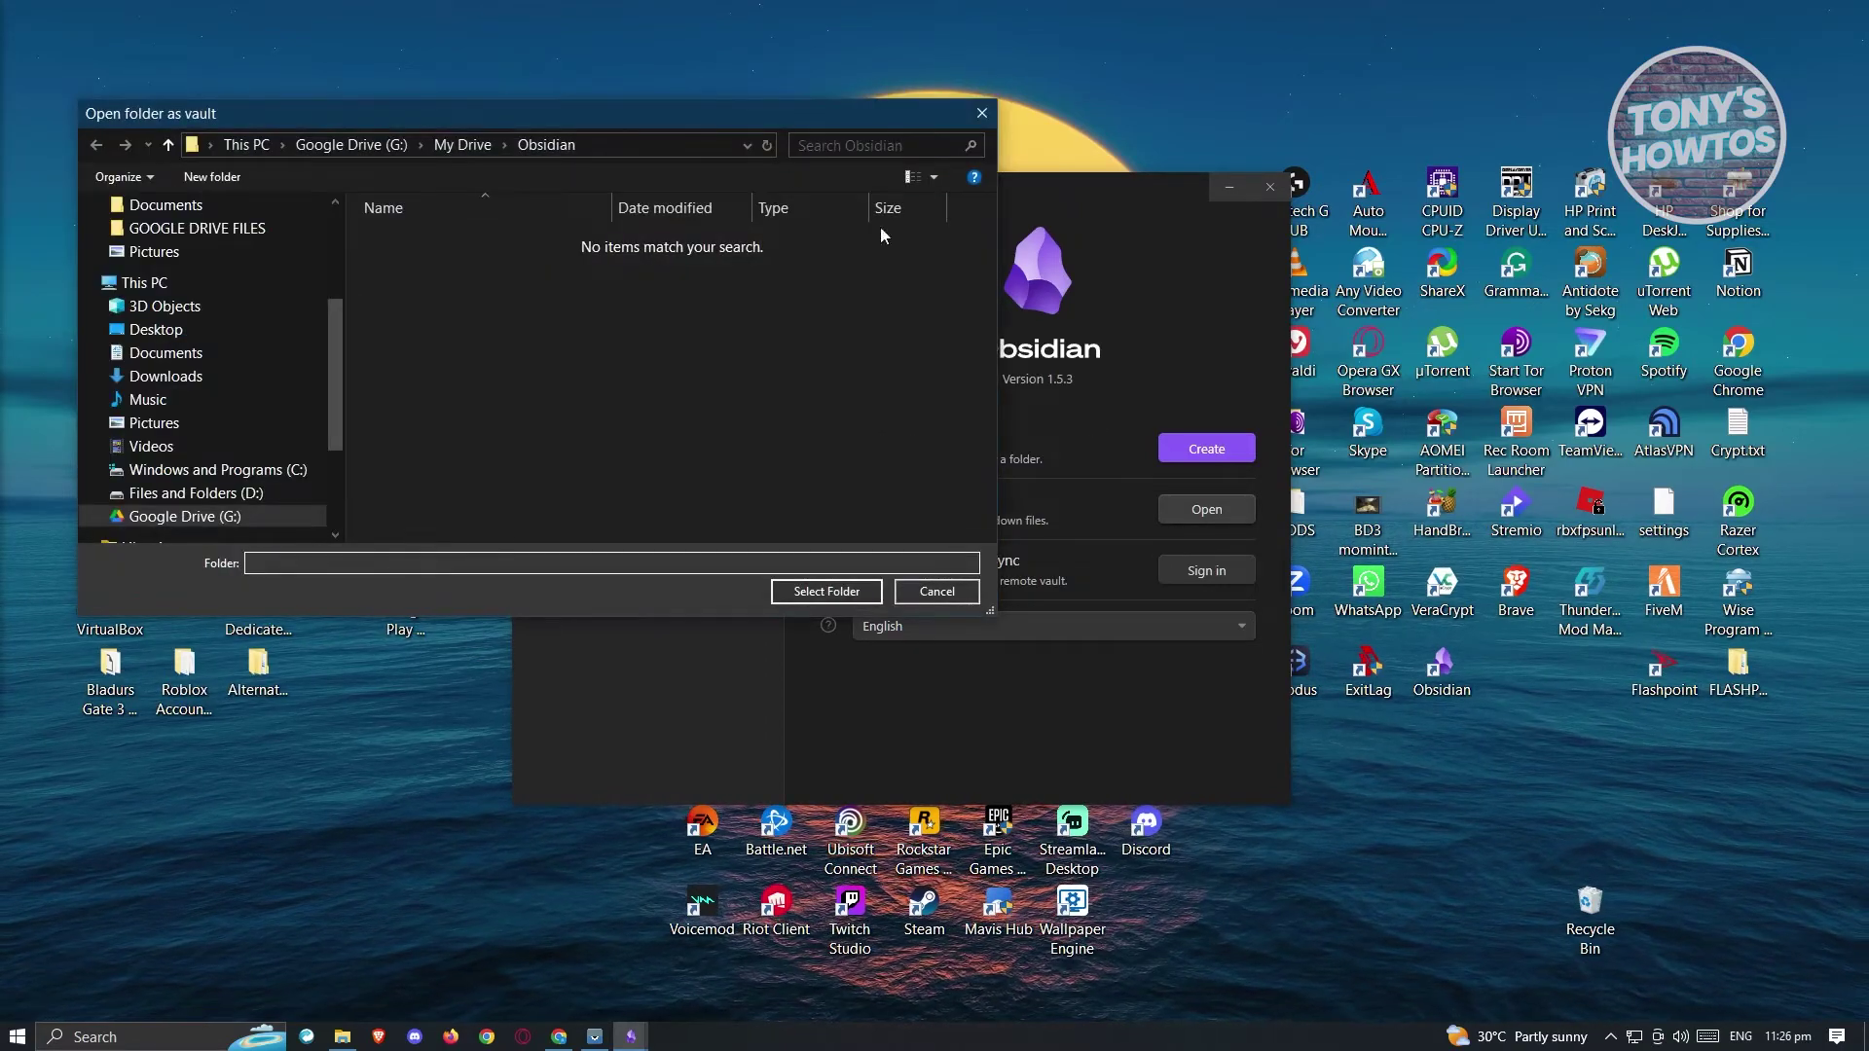
- Select Google Drive (G:) › My Drive › Obsidian as the vault folder
left_click_drag(745, 119, 1073, 159)
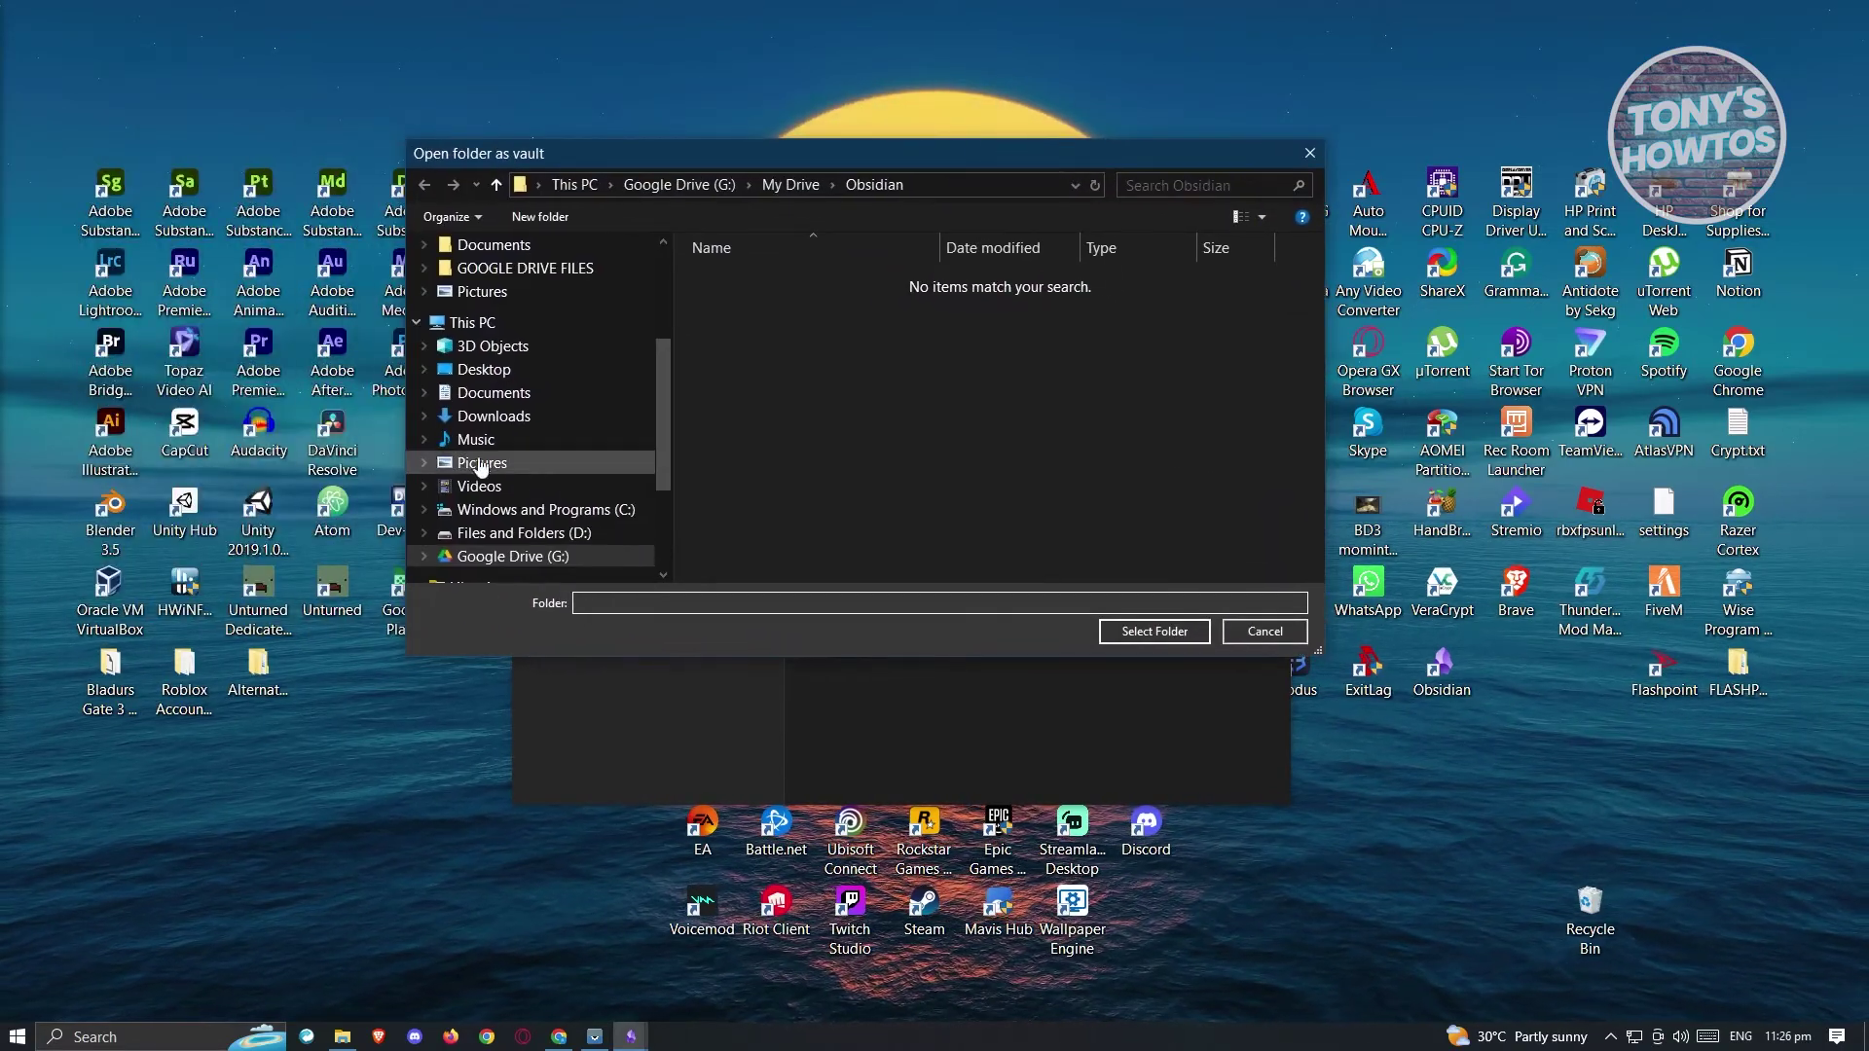
scroll(474, 463, "up", 5)
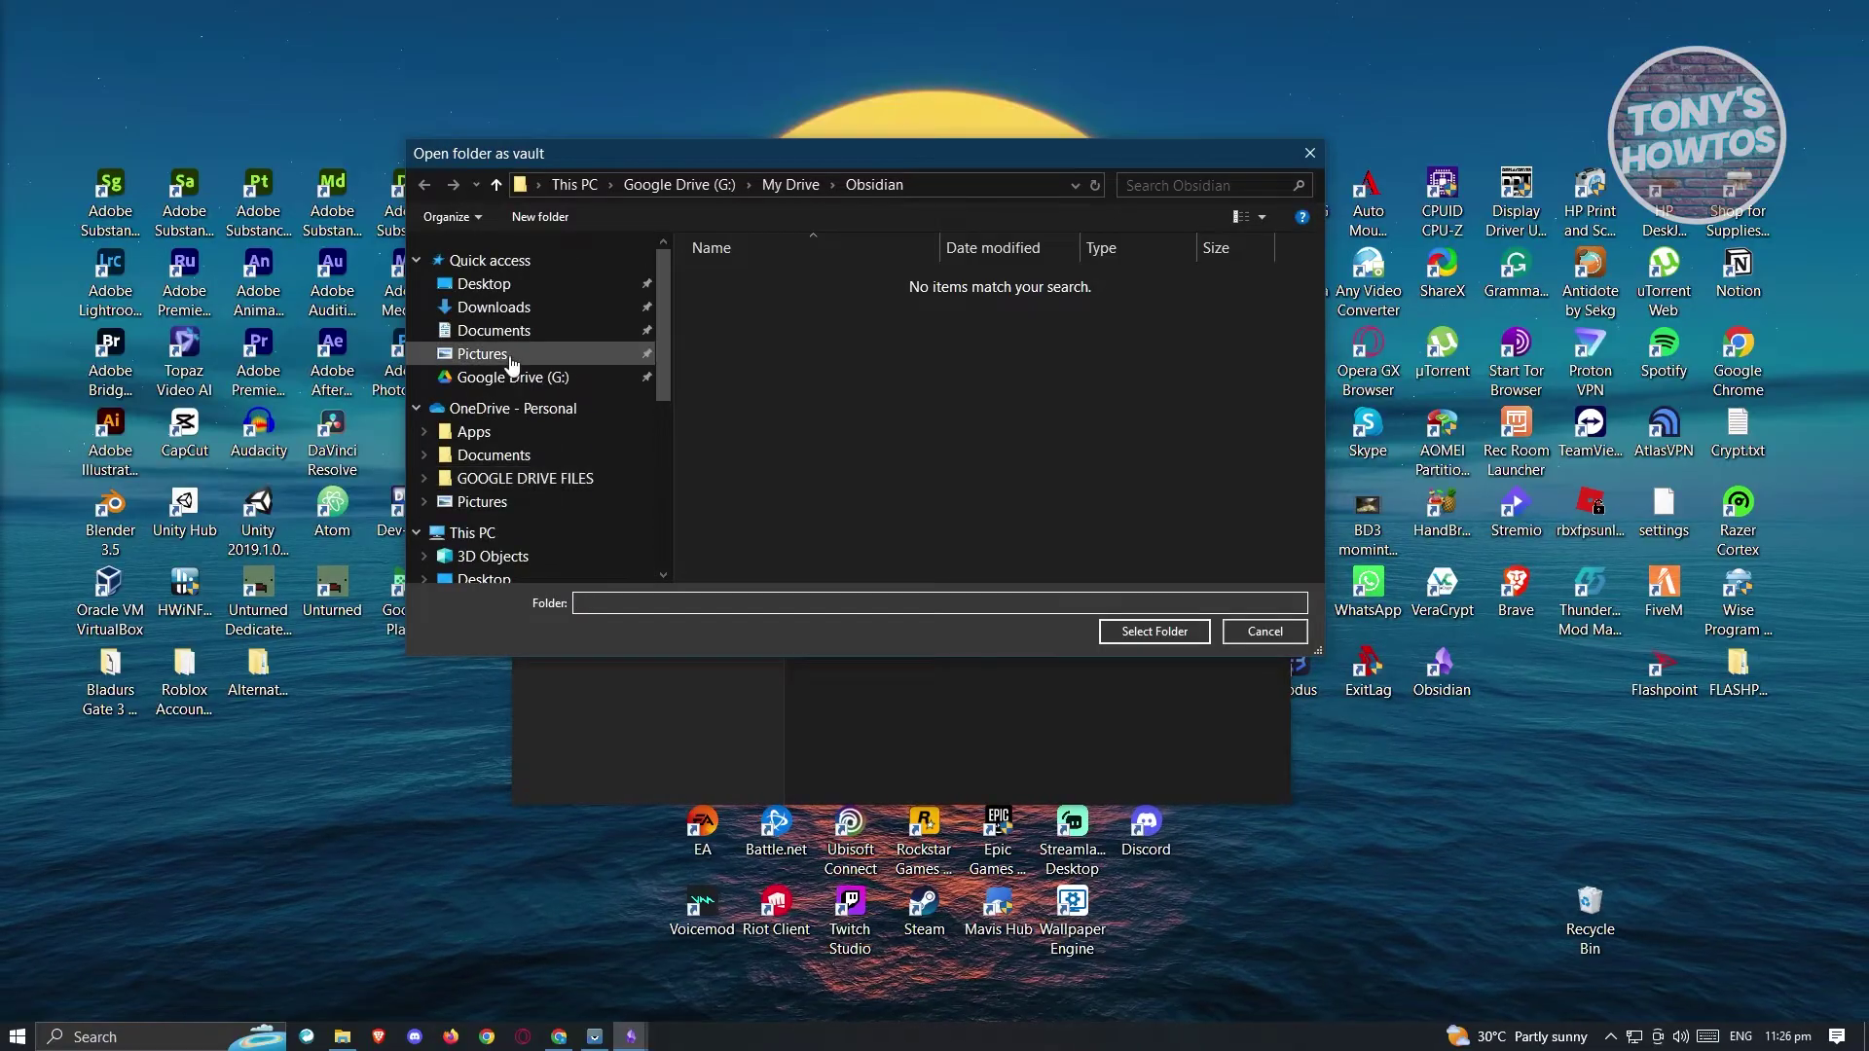
left_click(506, 378)
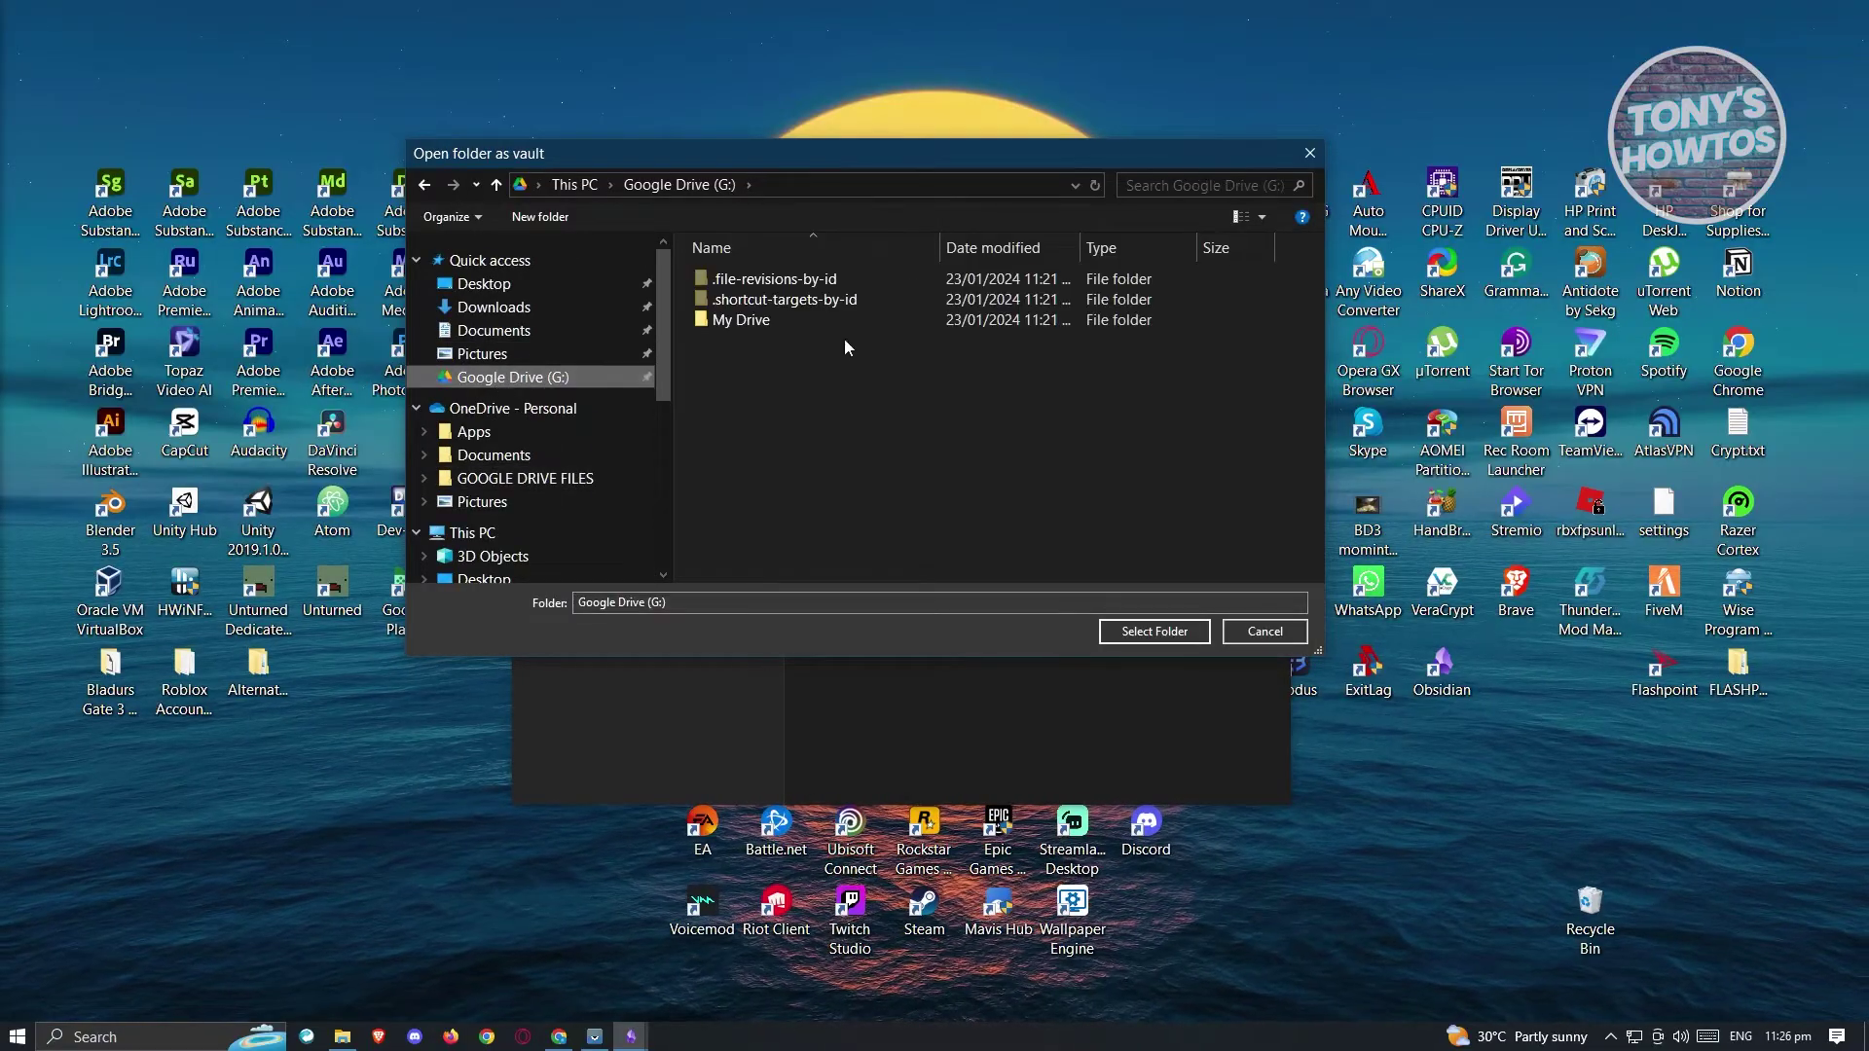
double_click(796, 319)
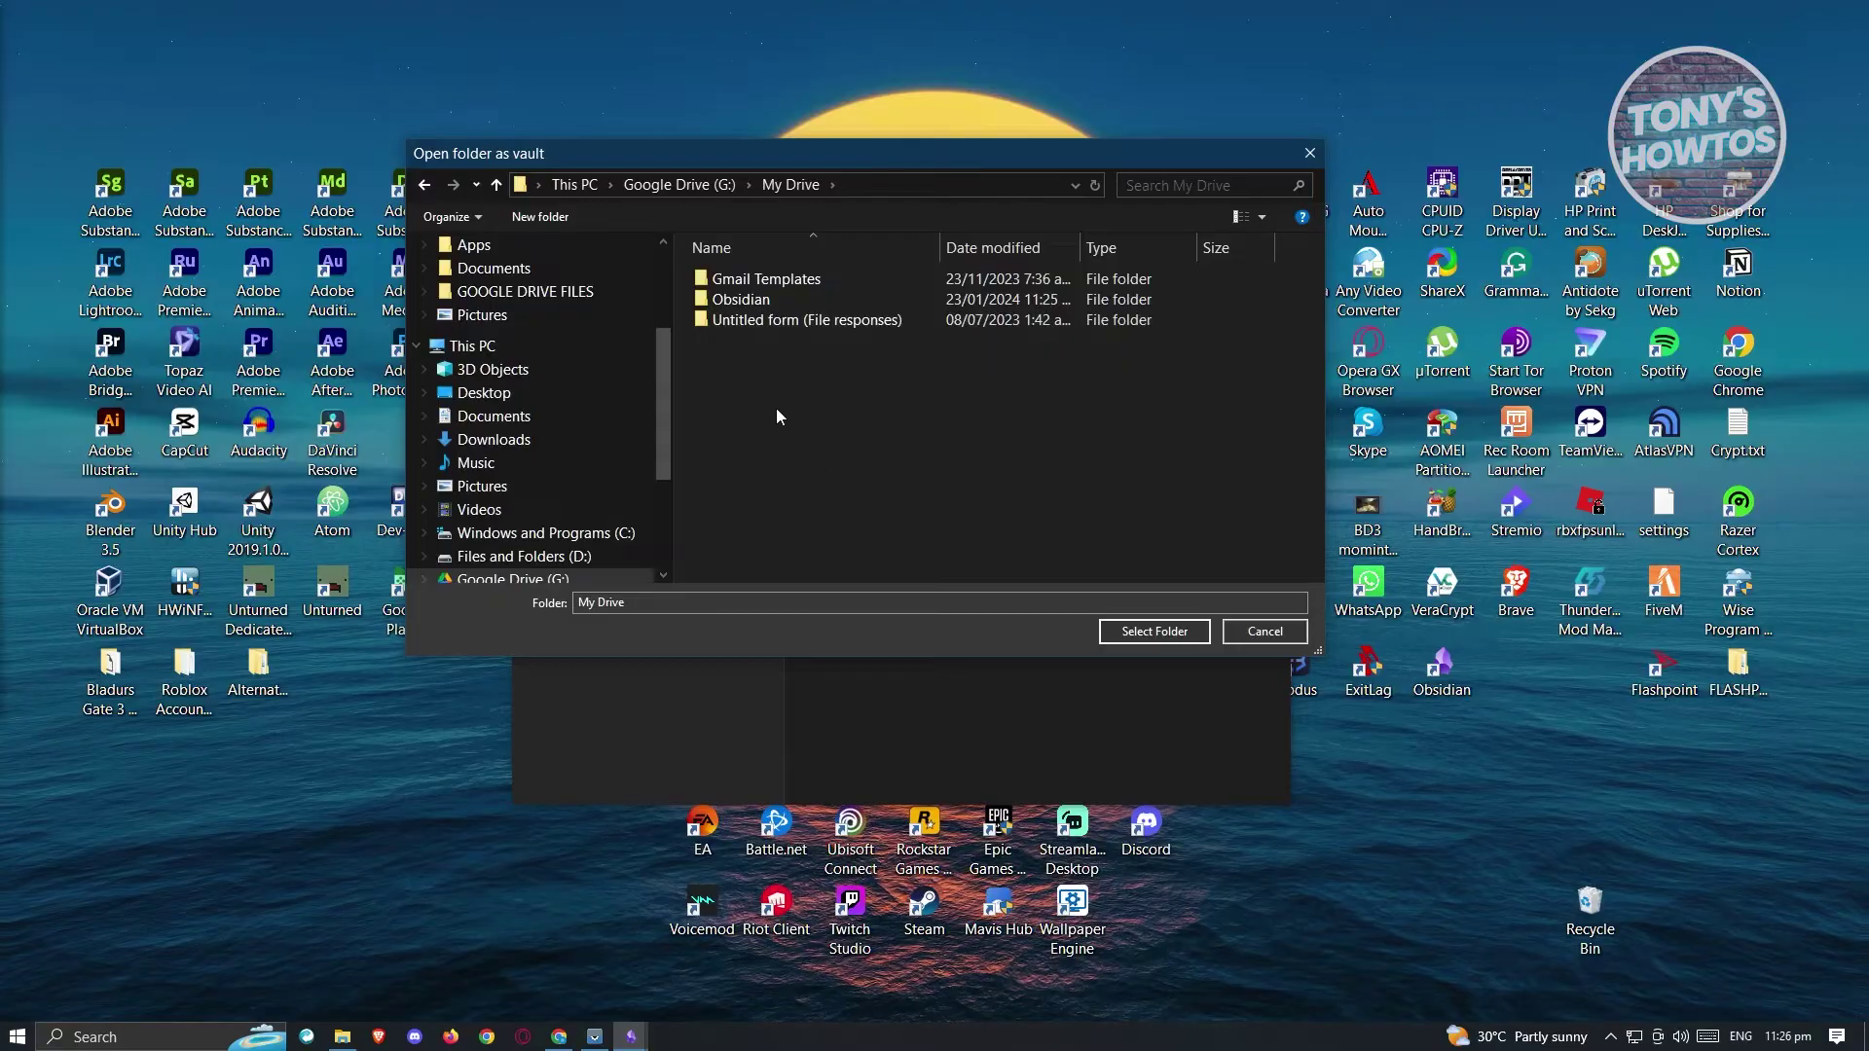
left_click(791, 300)
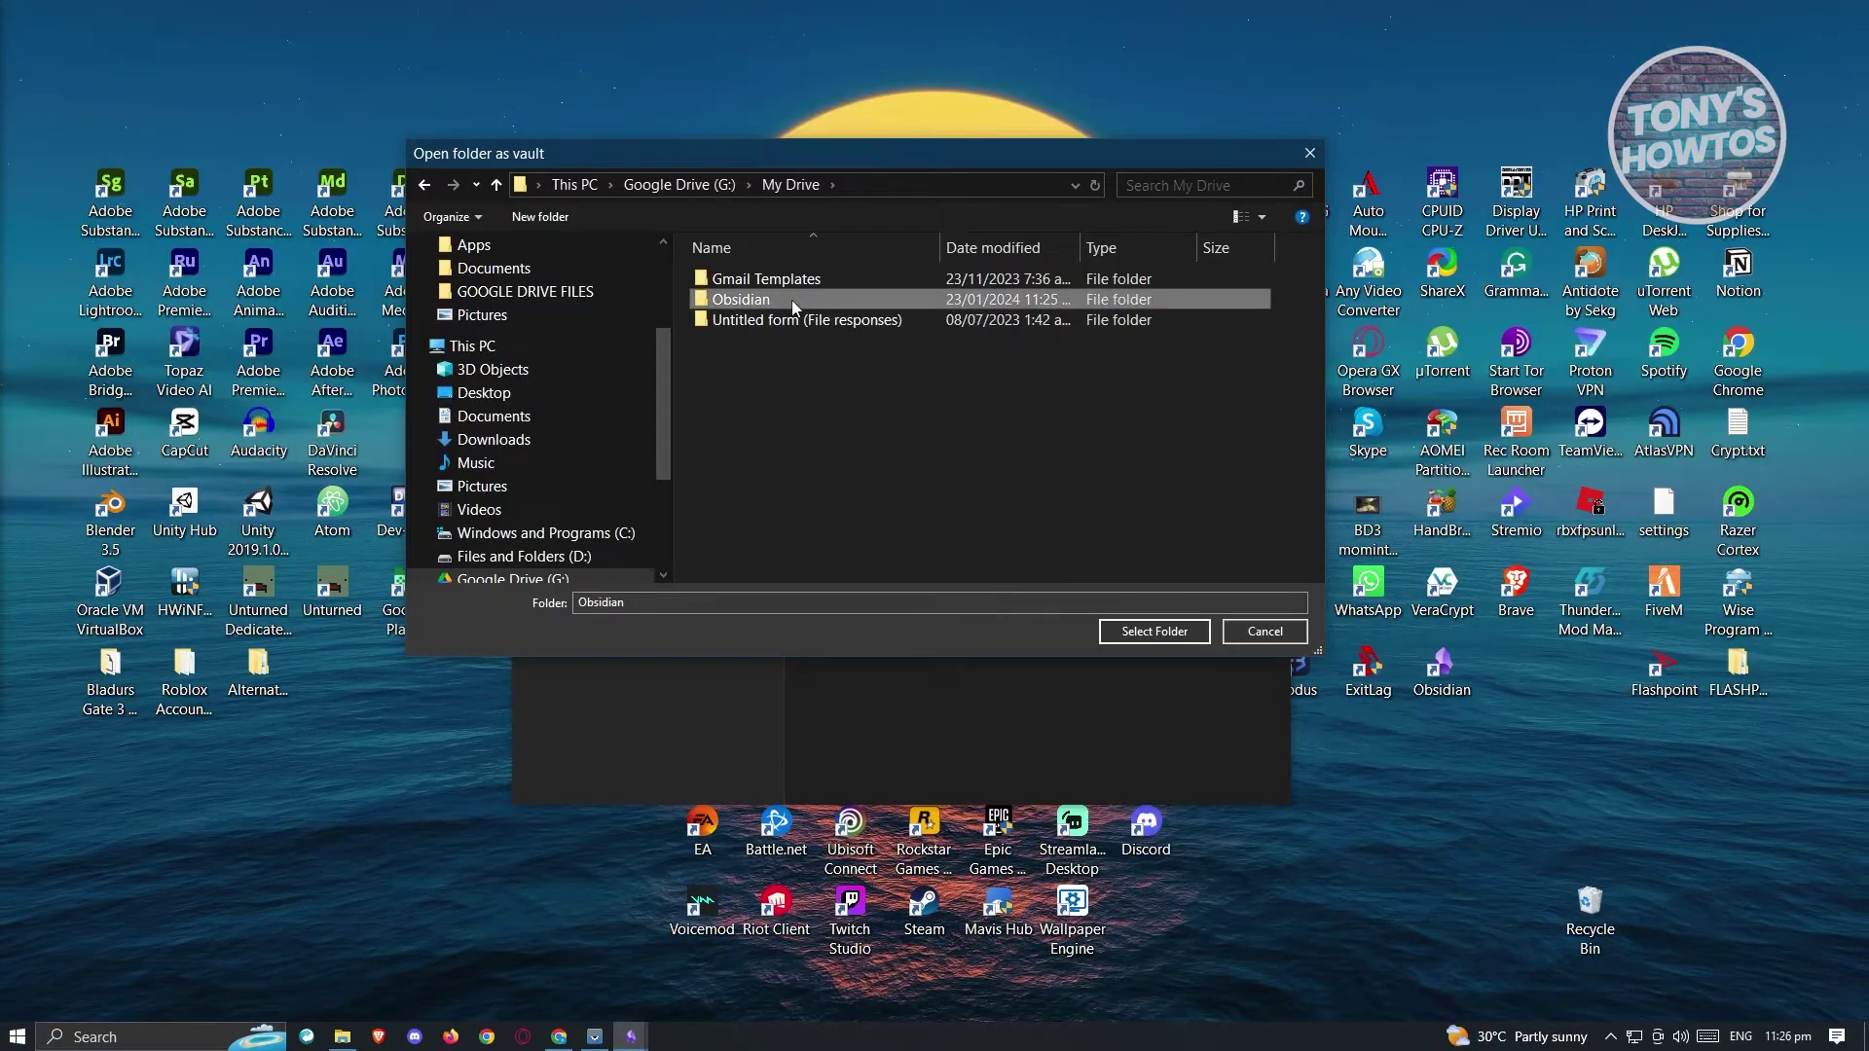
left_click(1147, 633)
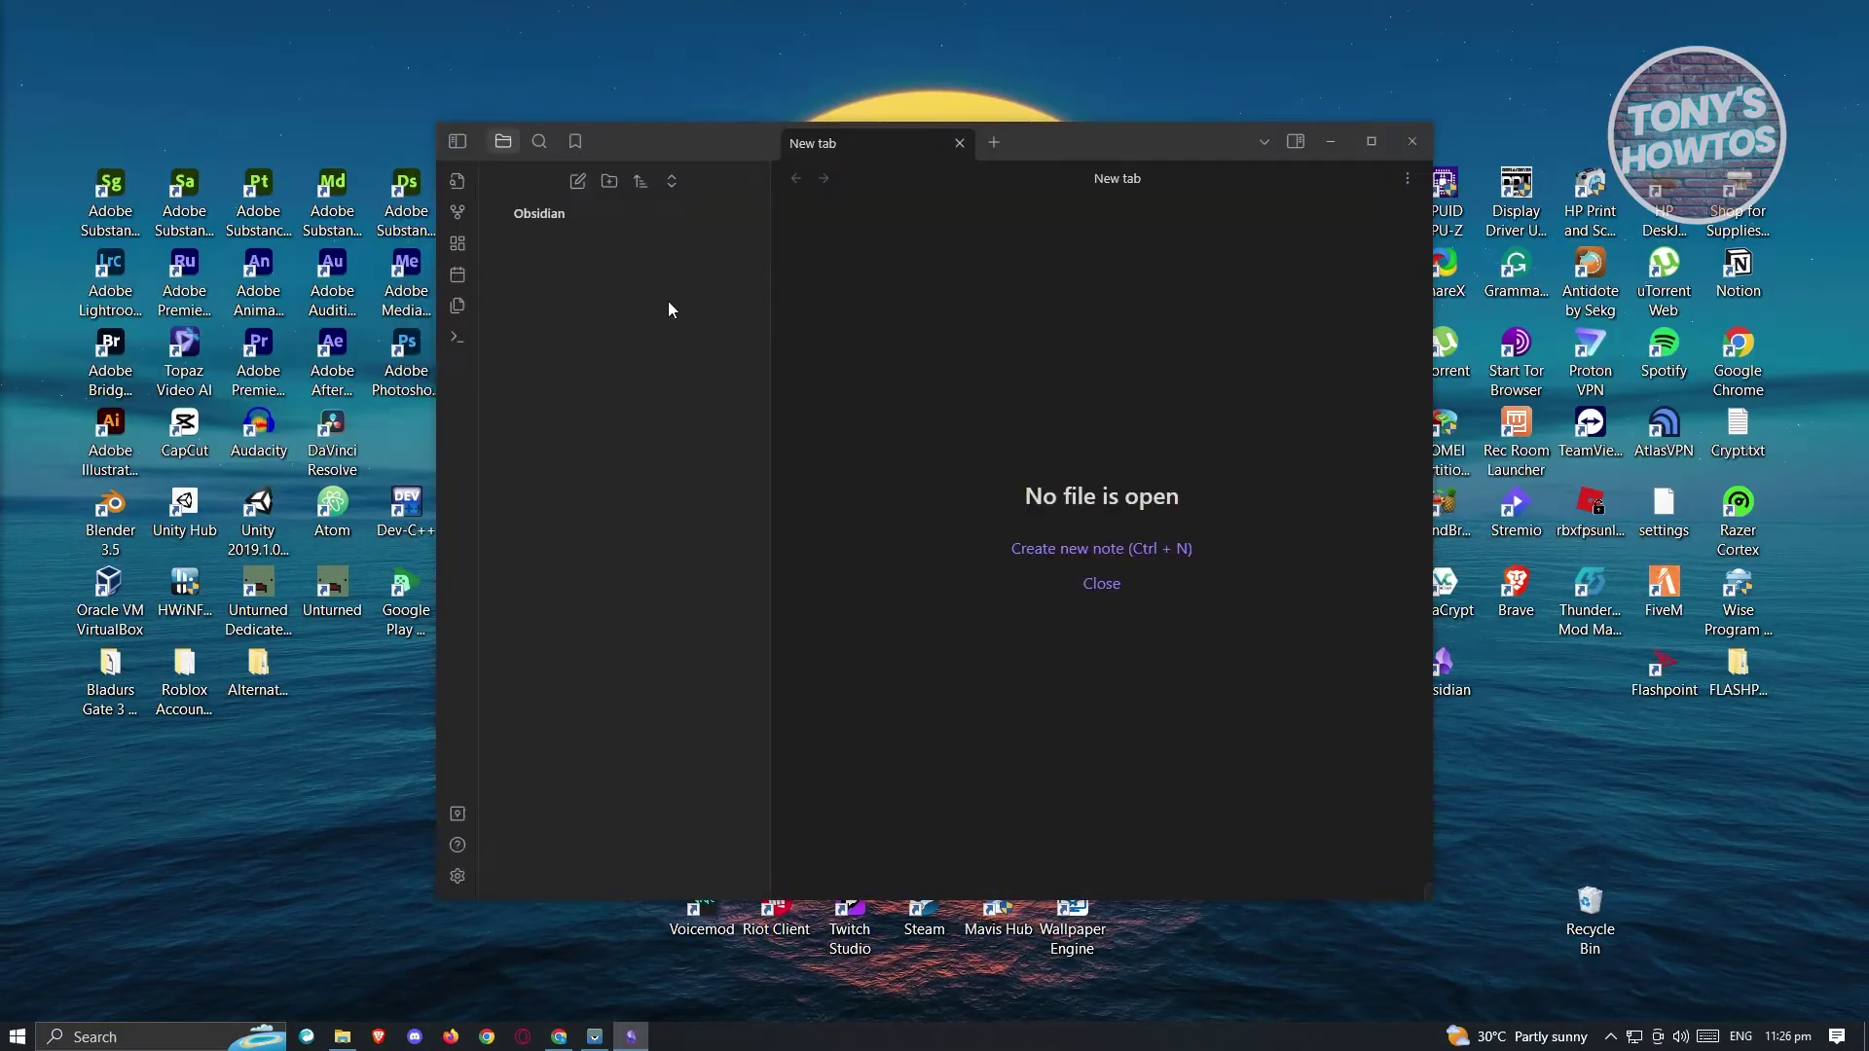
- Maximize Obsidian and create a note titled TESTING NOTE with the body 'HEY HI'
left_click(1369, 143)
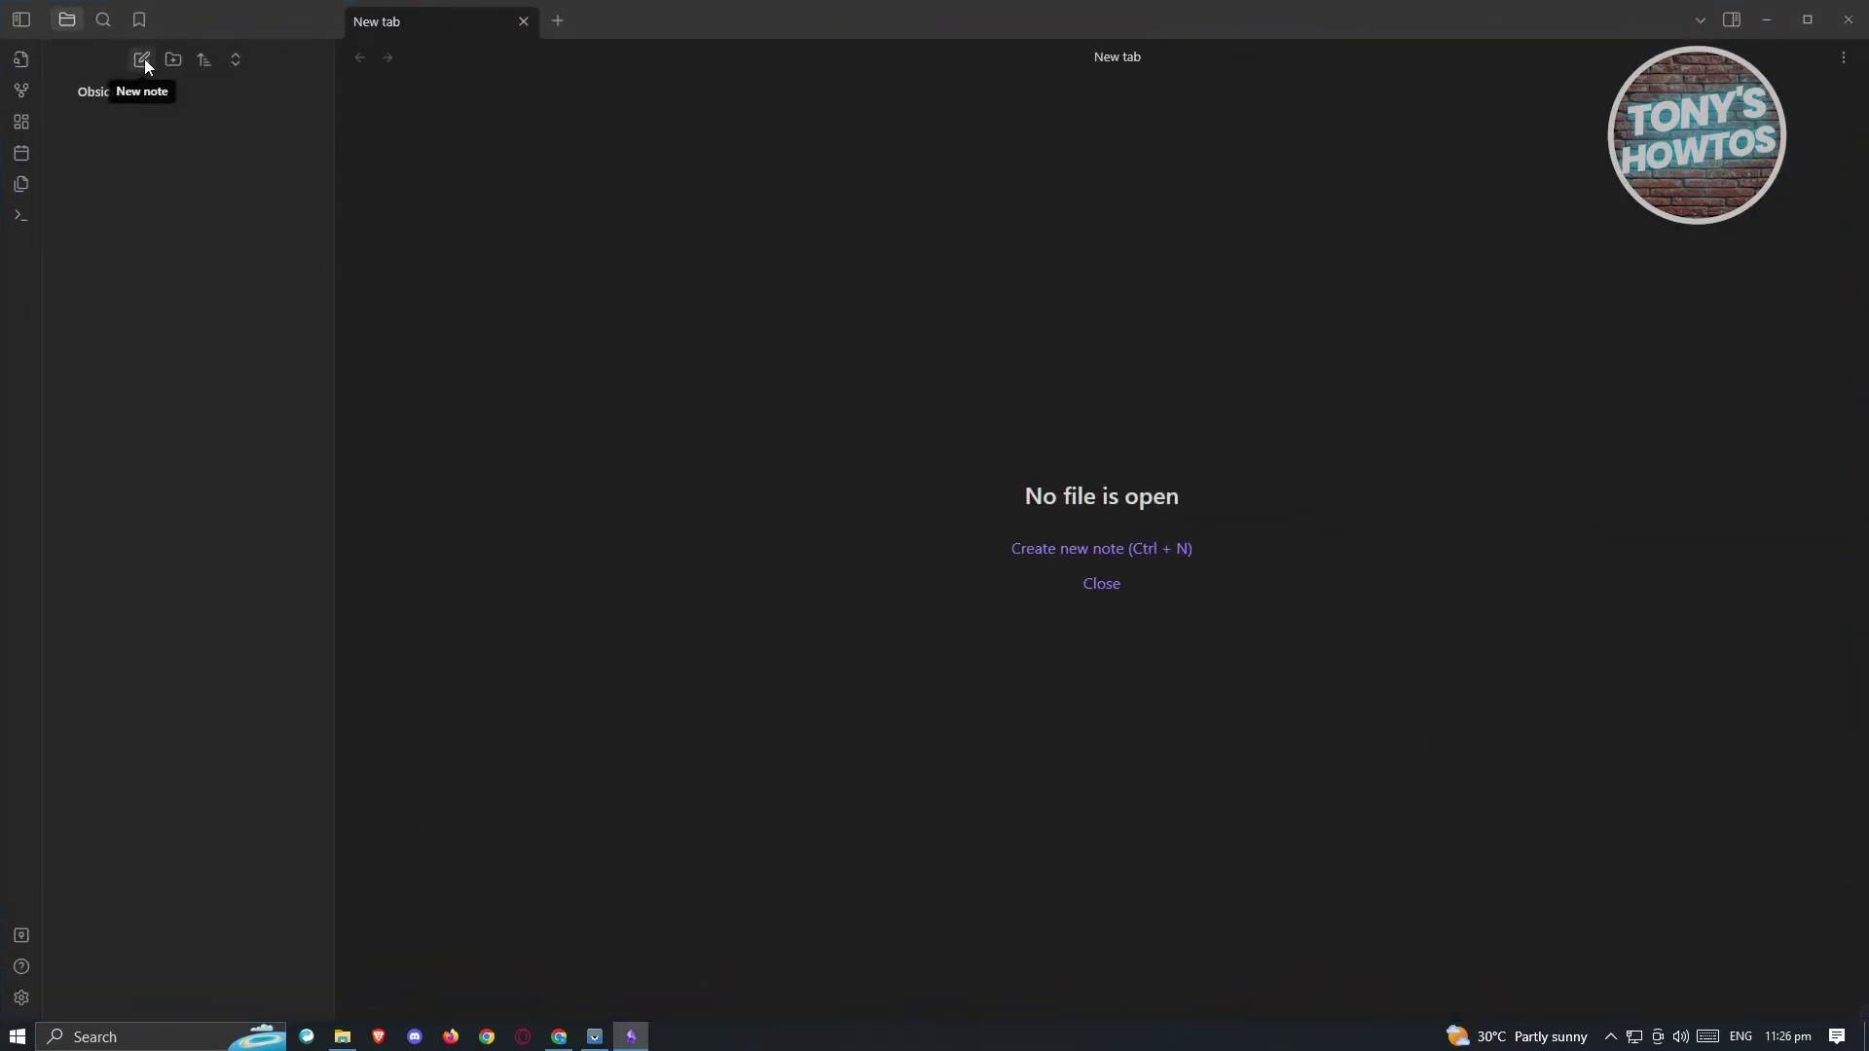
left_click(144, 61)
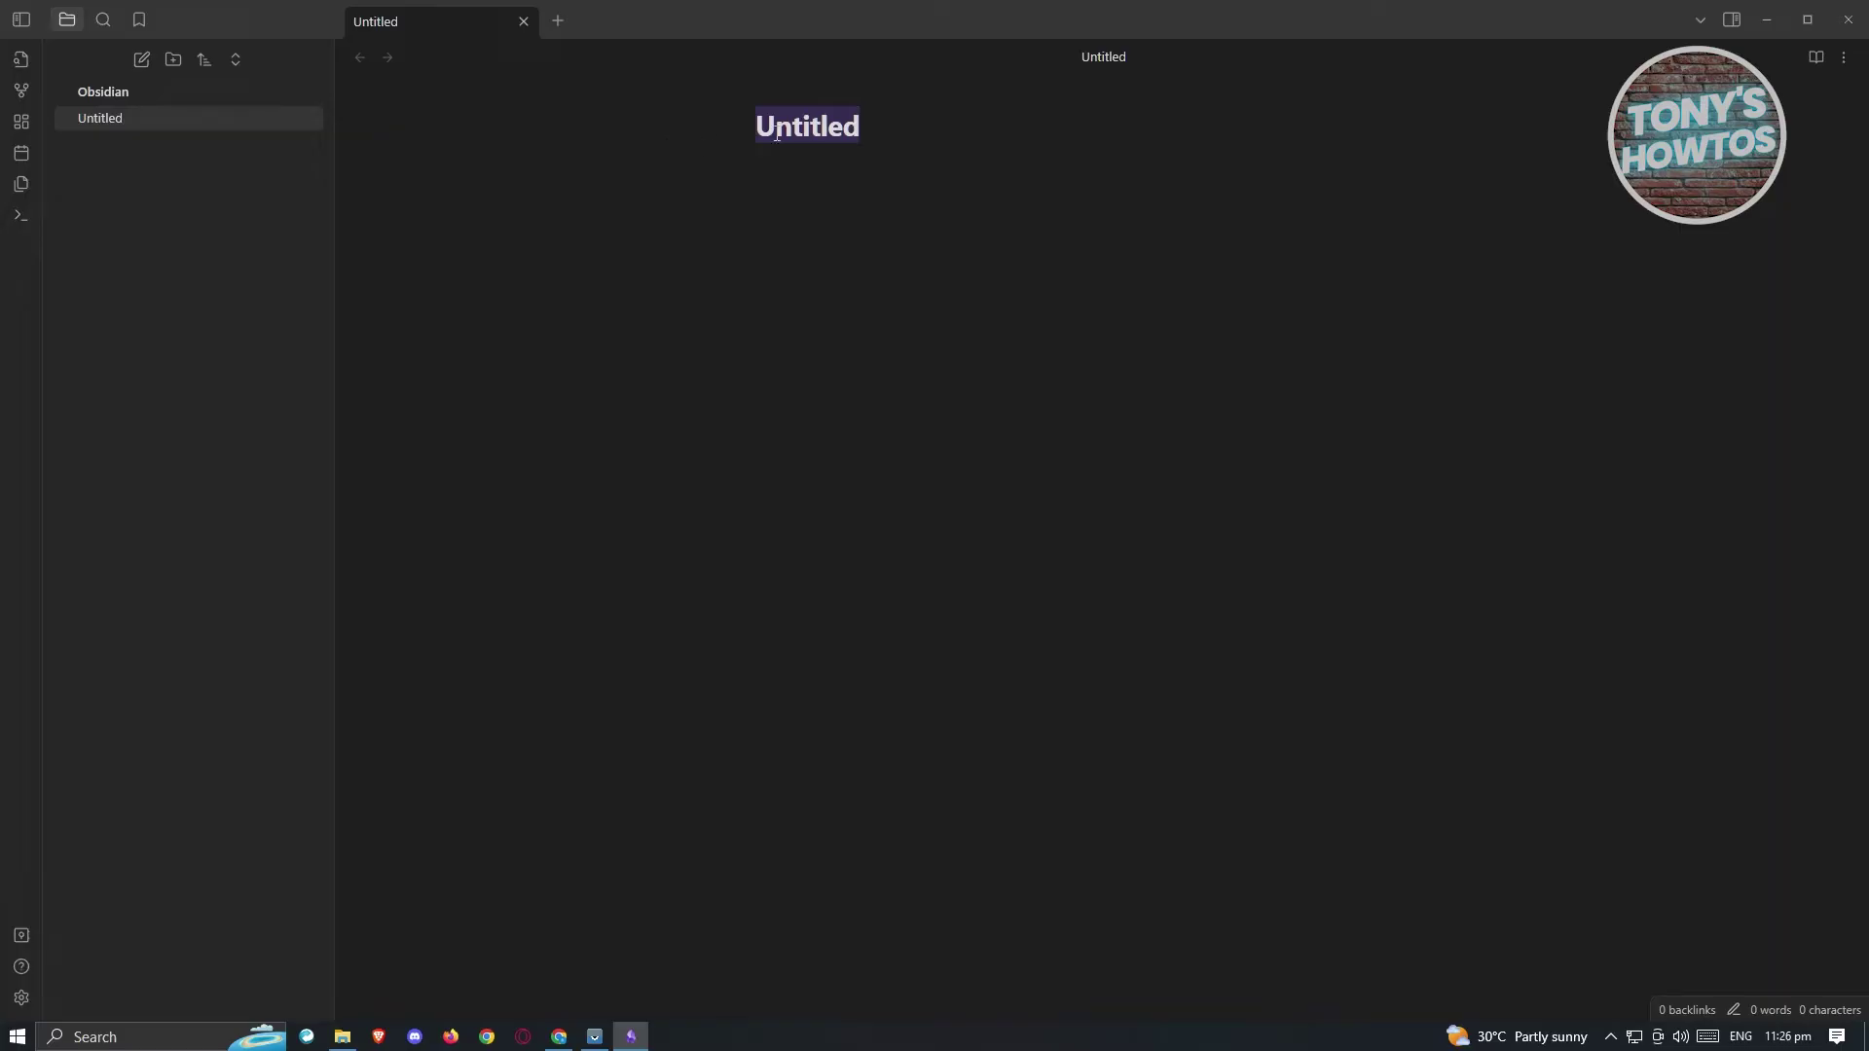
left_click_drag(894, 111, 744, 115)
type("TESTING NOTE")
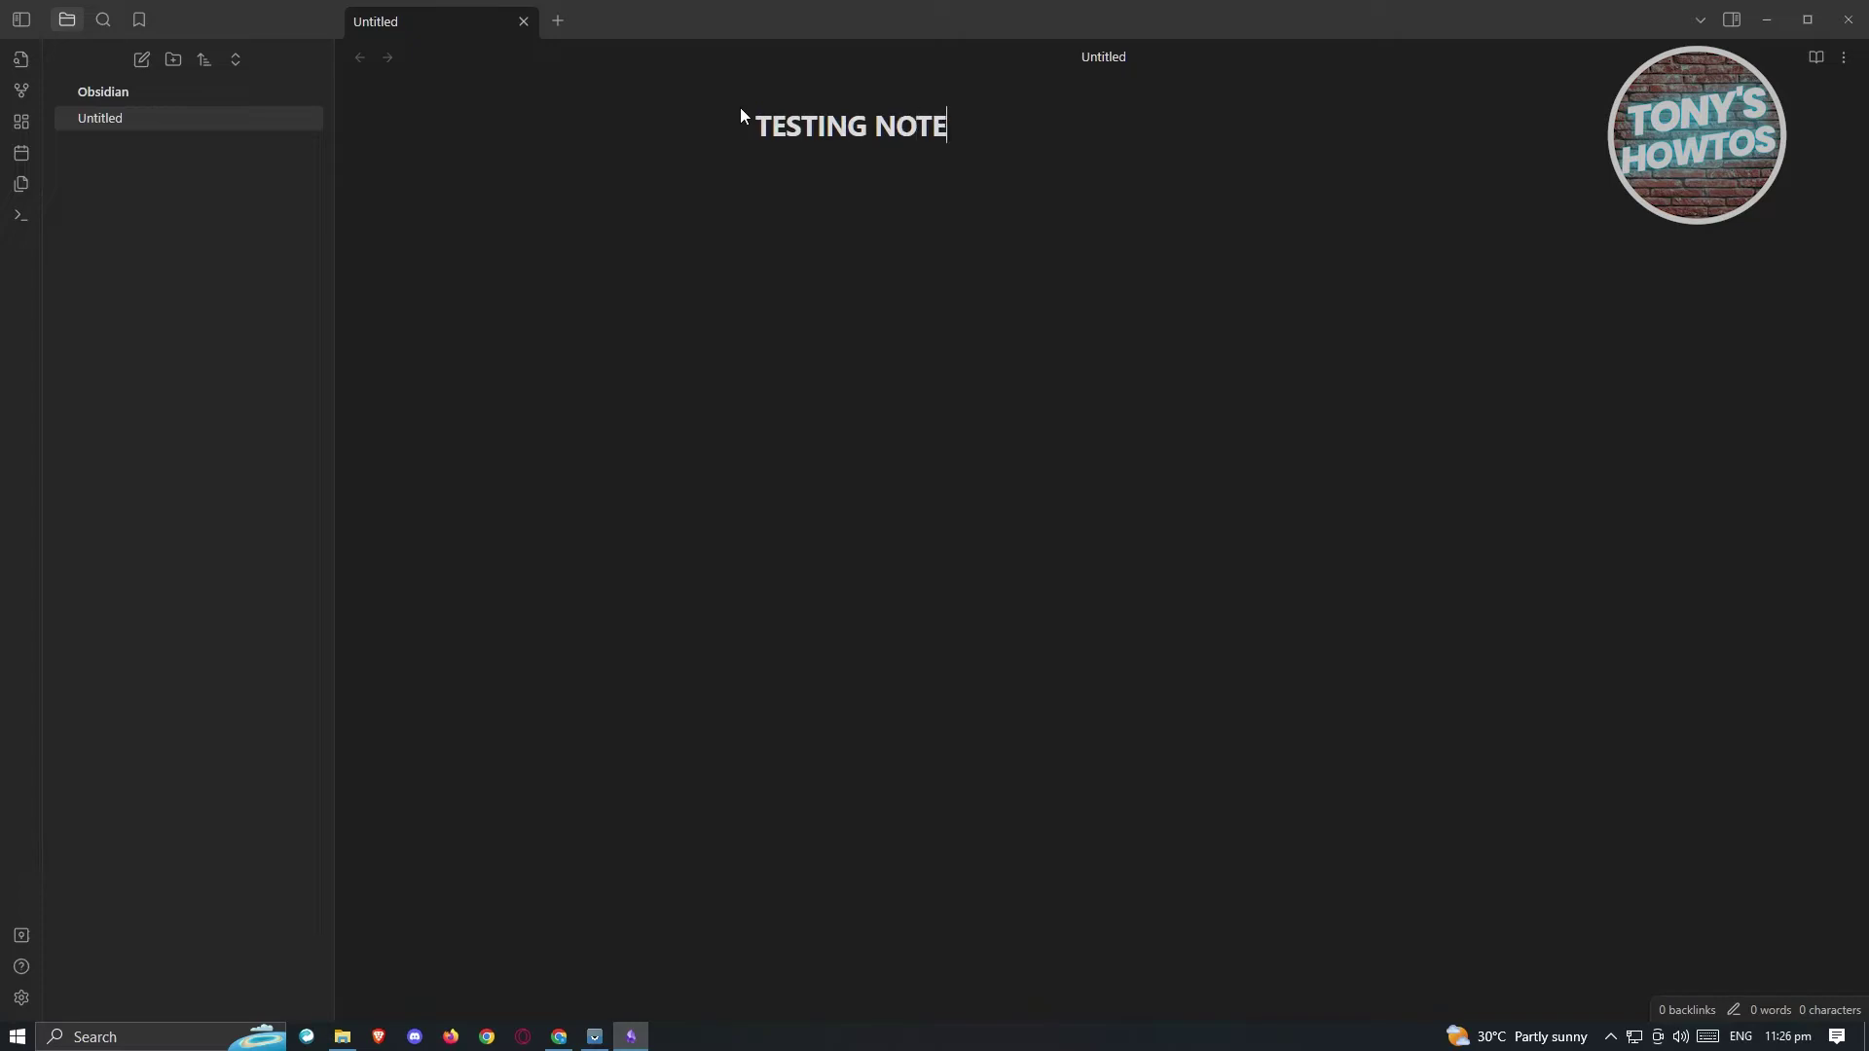
key("Return")
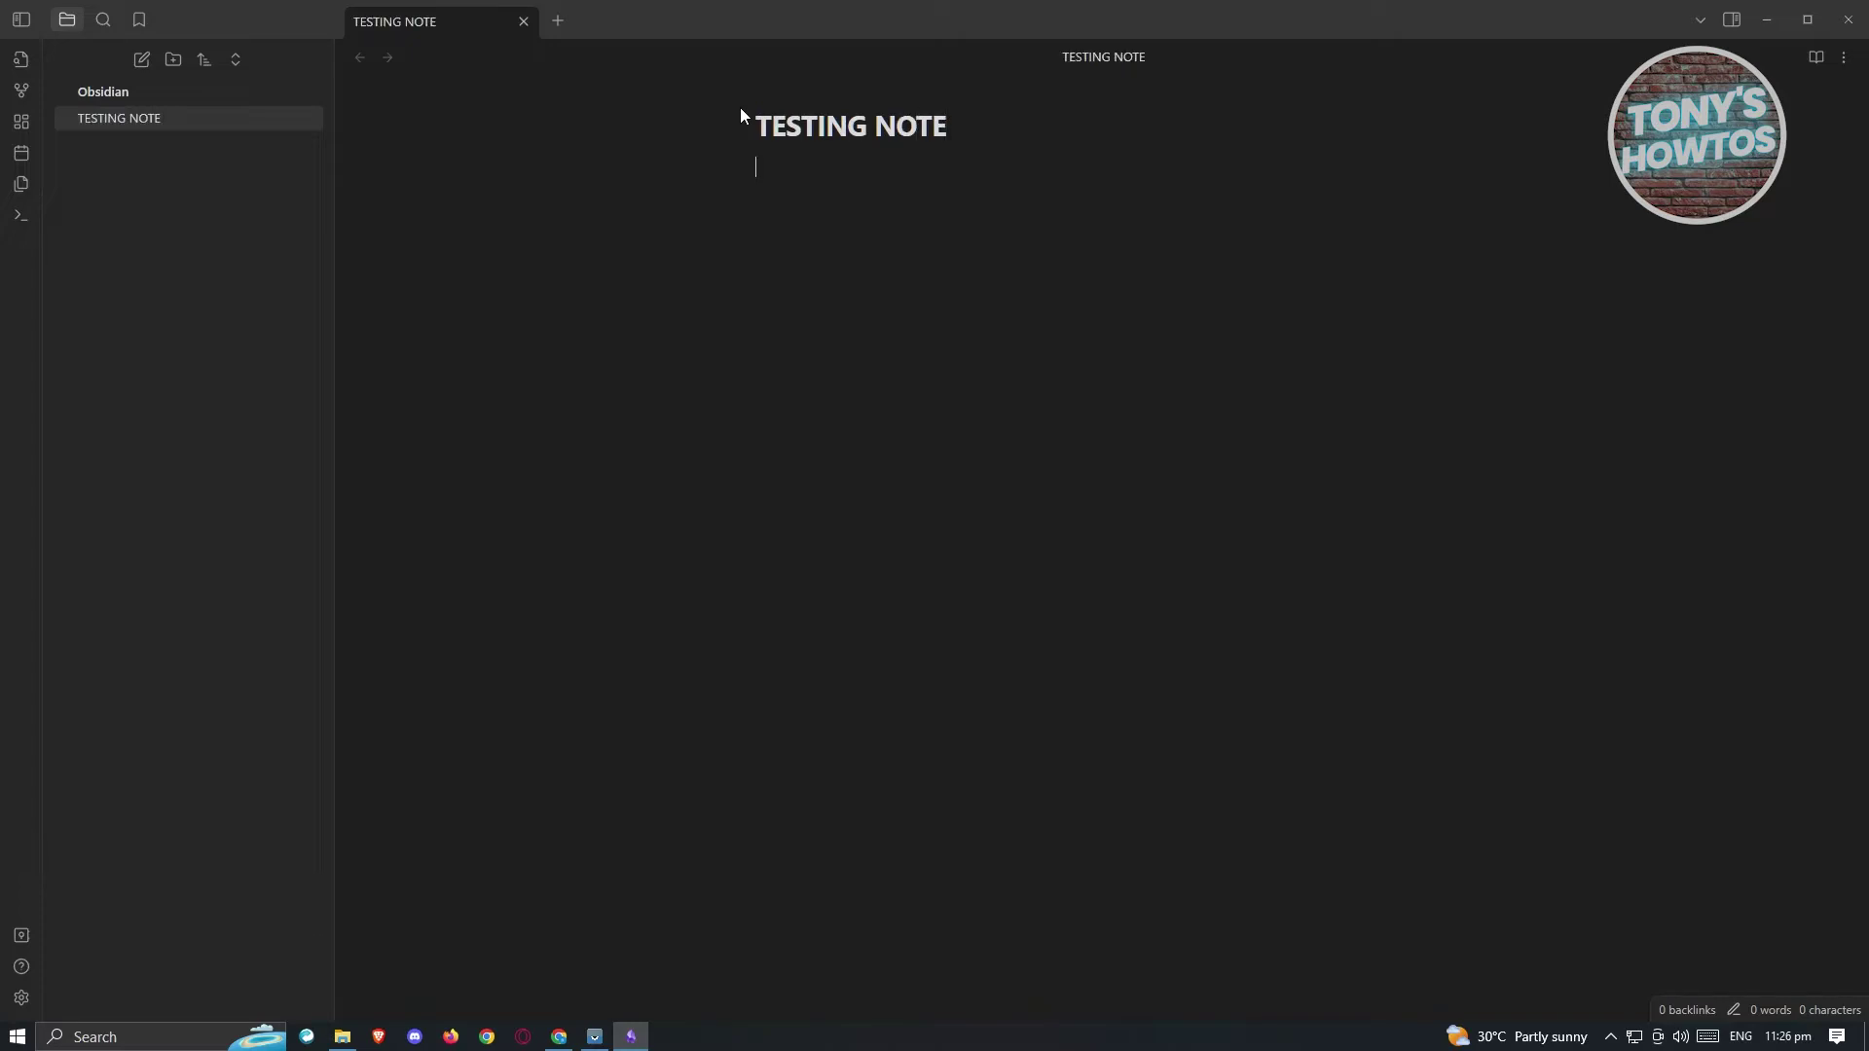
type("HEY HI")
- Add a second Untitled note, then switch to File Explorer's My Drive view
left_click(142, 61)
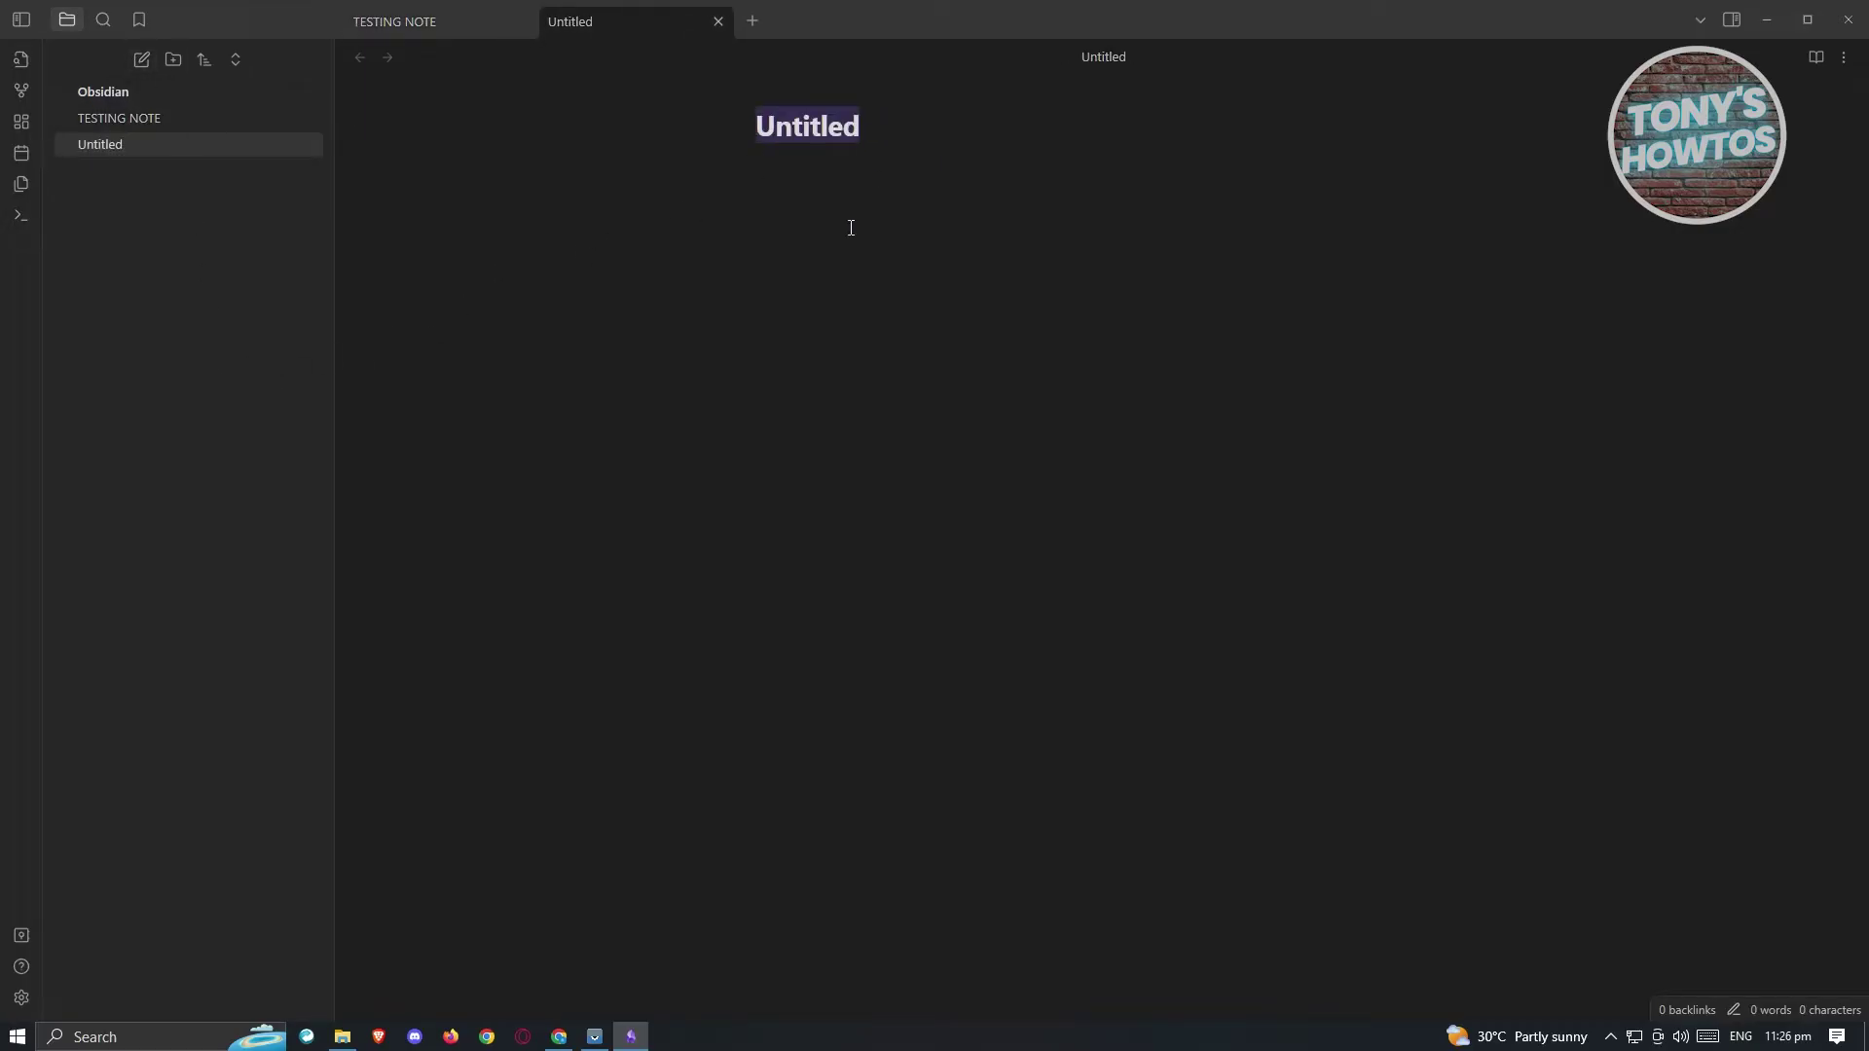
left_click(1094, 452)
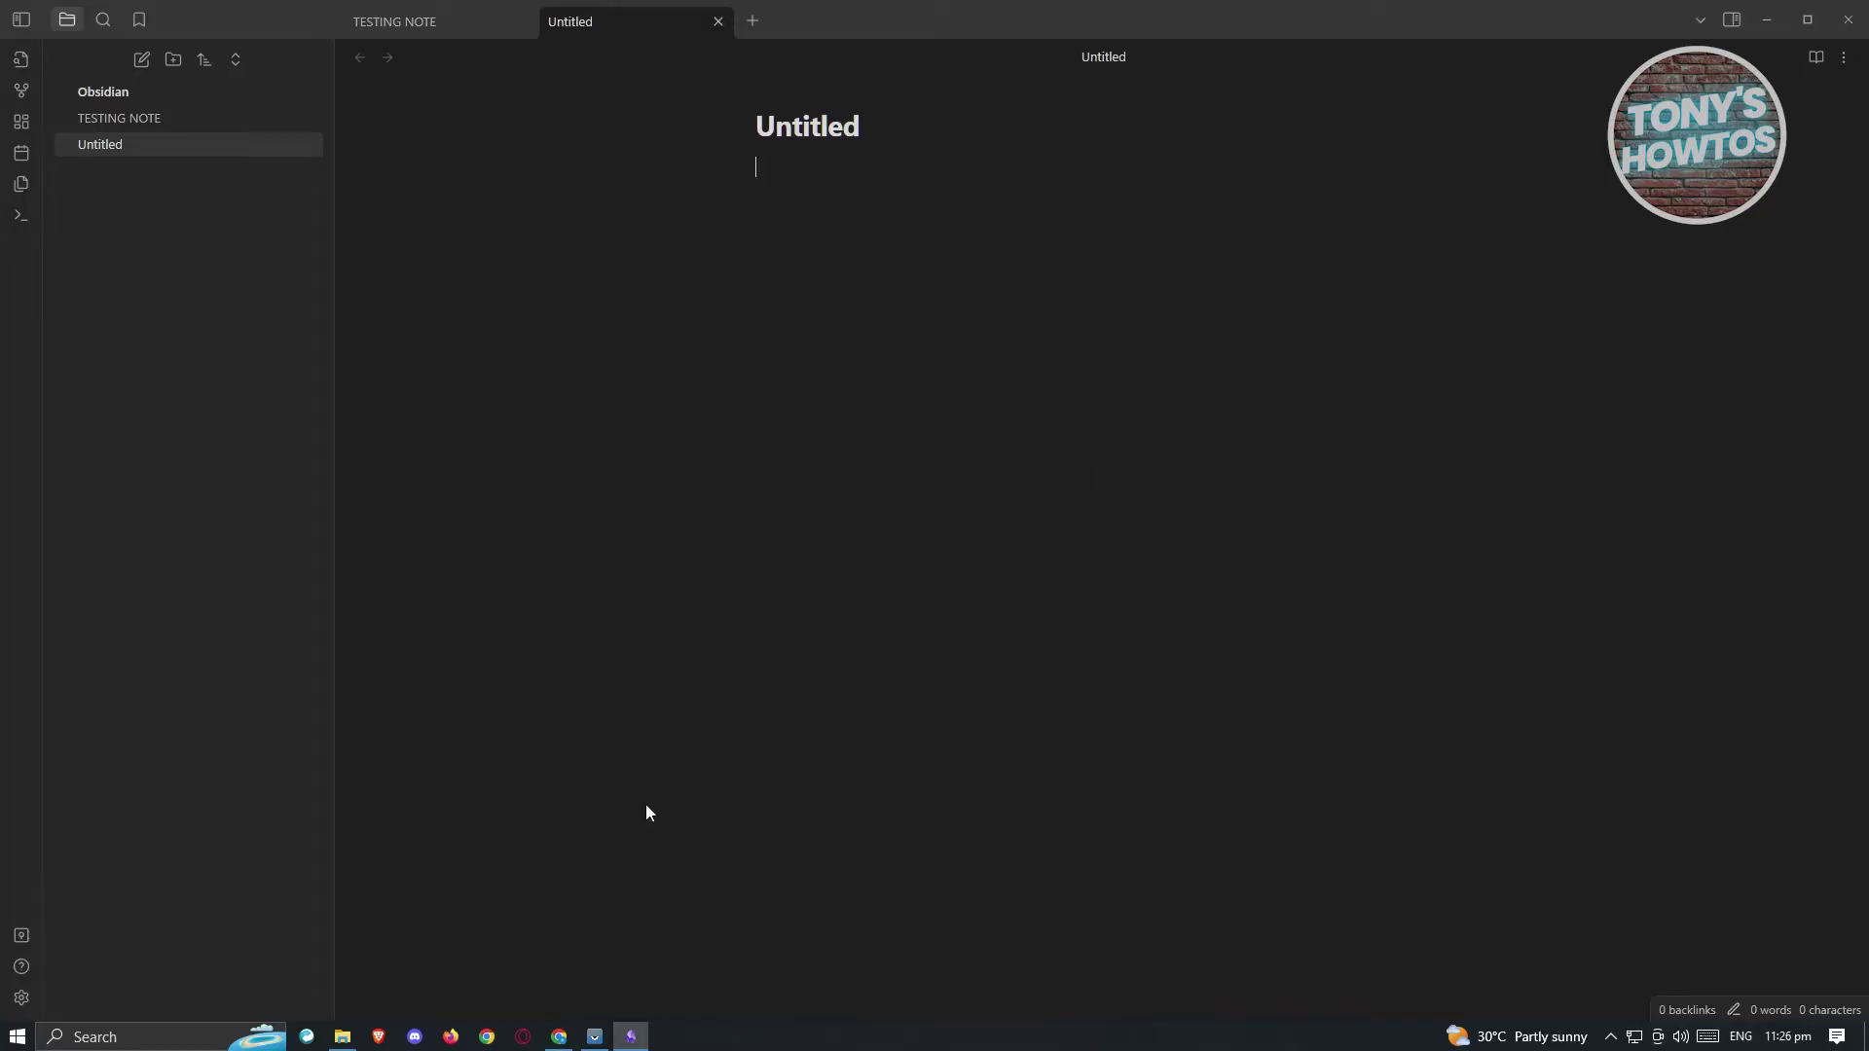
left_click(341, 1036)
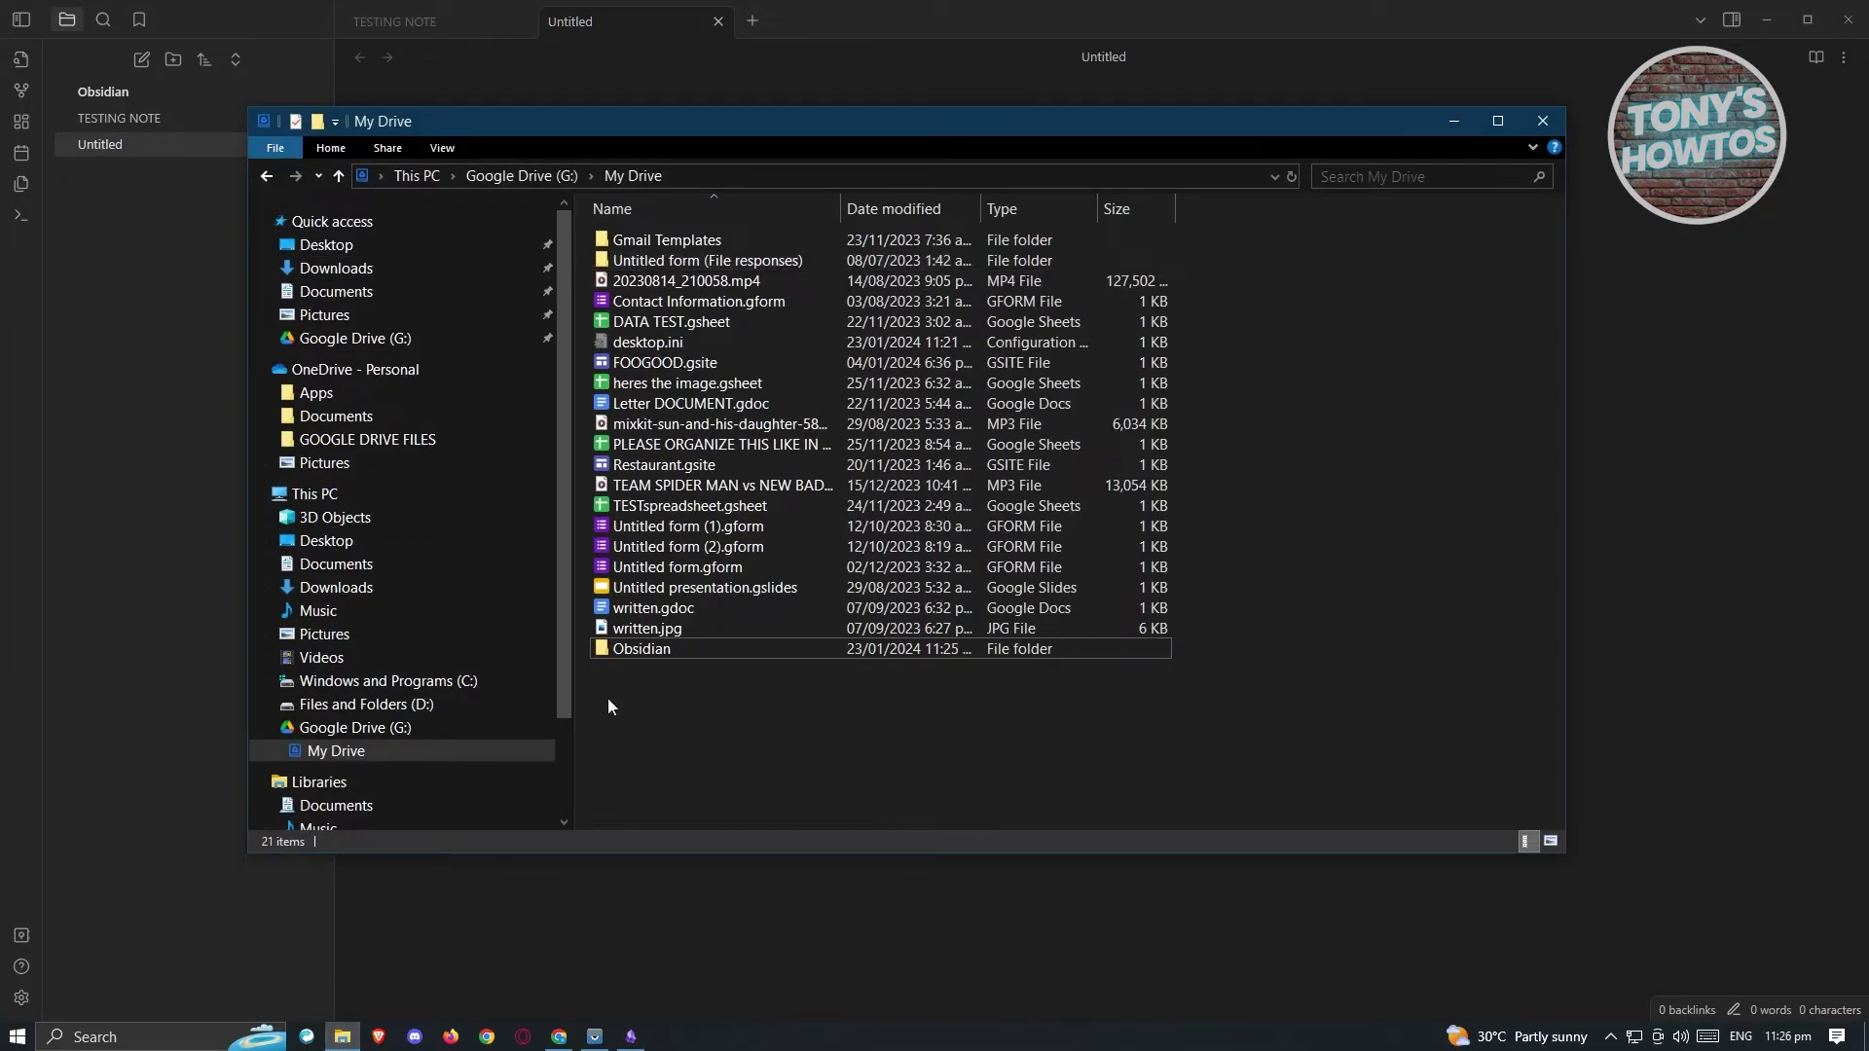
- Check that TESTING NOTE.md and Untitled.md are in Drive's Obsidian folder, then return to Obsidian
double_click(613, 649)
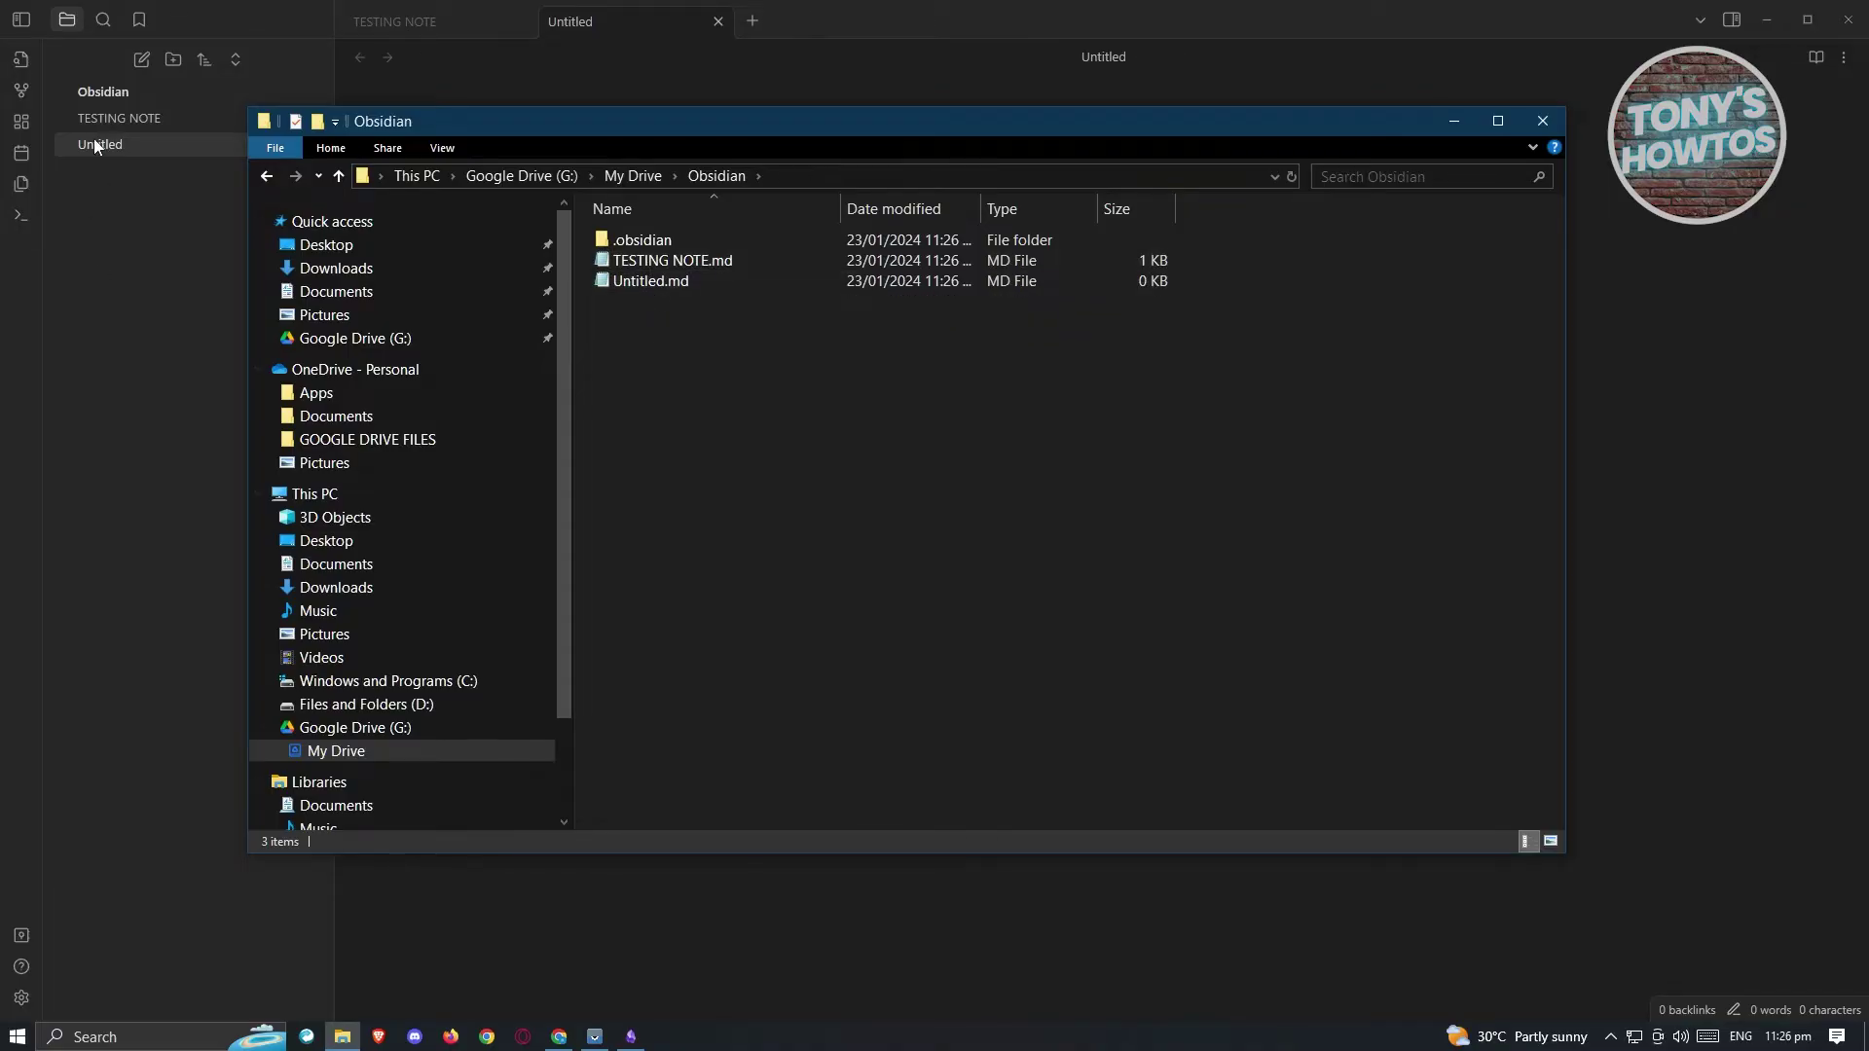
left_click(141, 339)
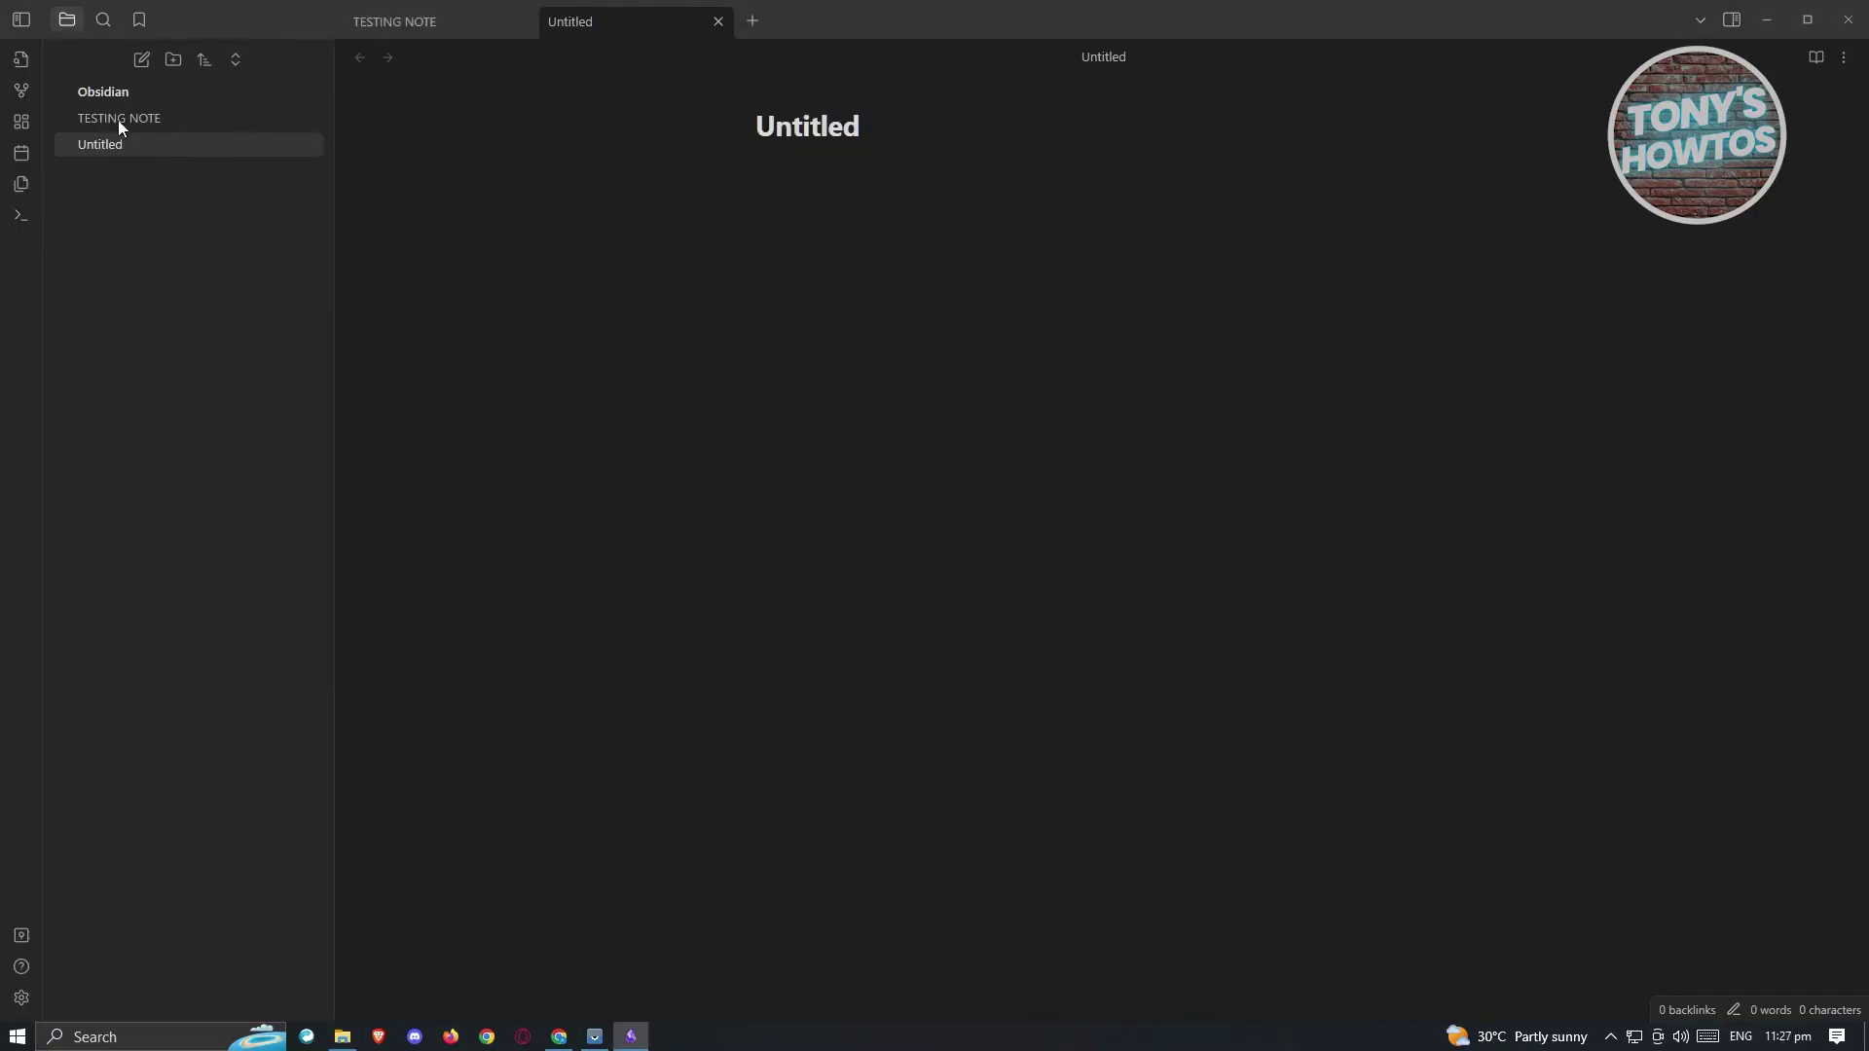
- Create a note titled hey and check that hey.md appears in Drive's Obsidian folder
left_click(143, 60)
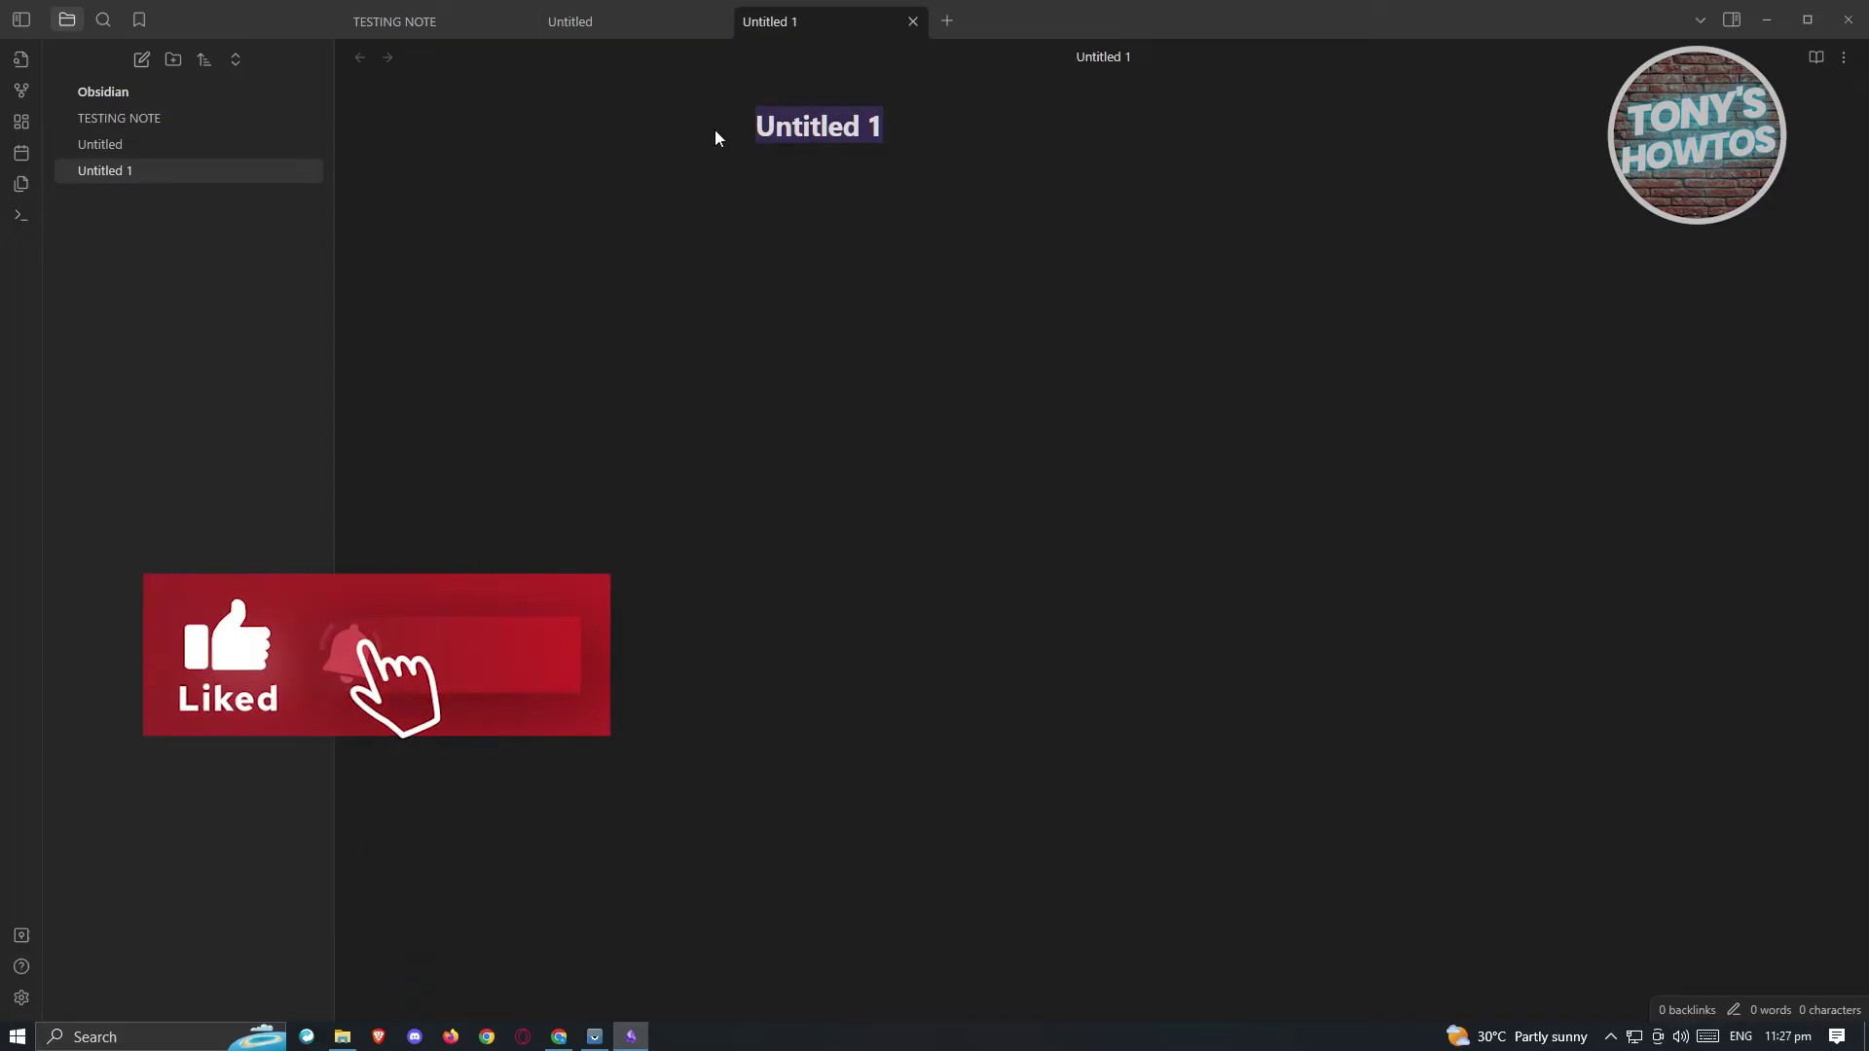
type("hey")
key("Return")
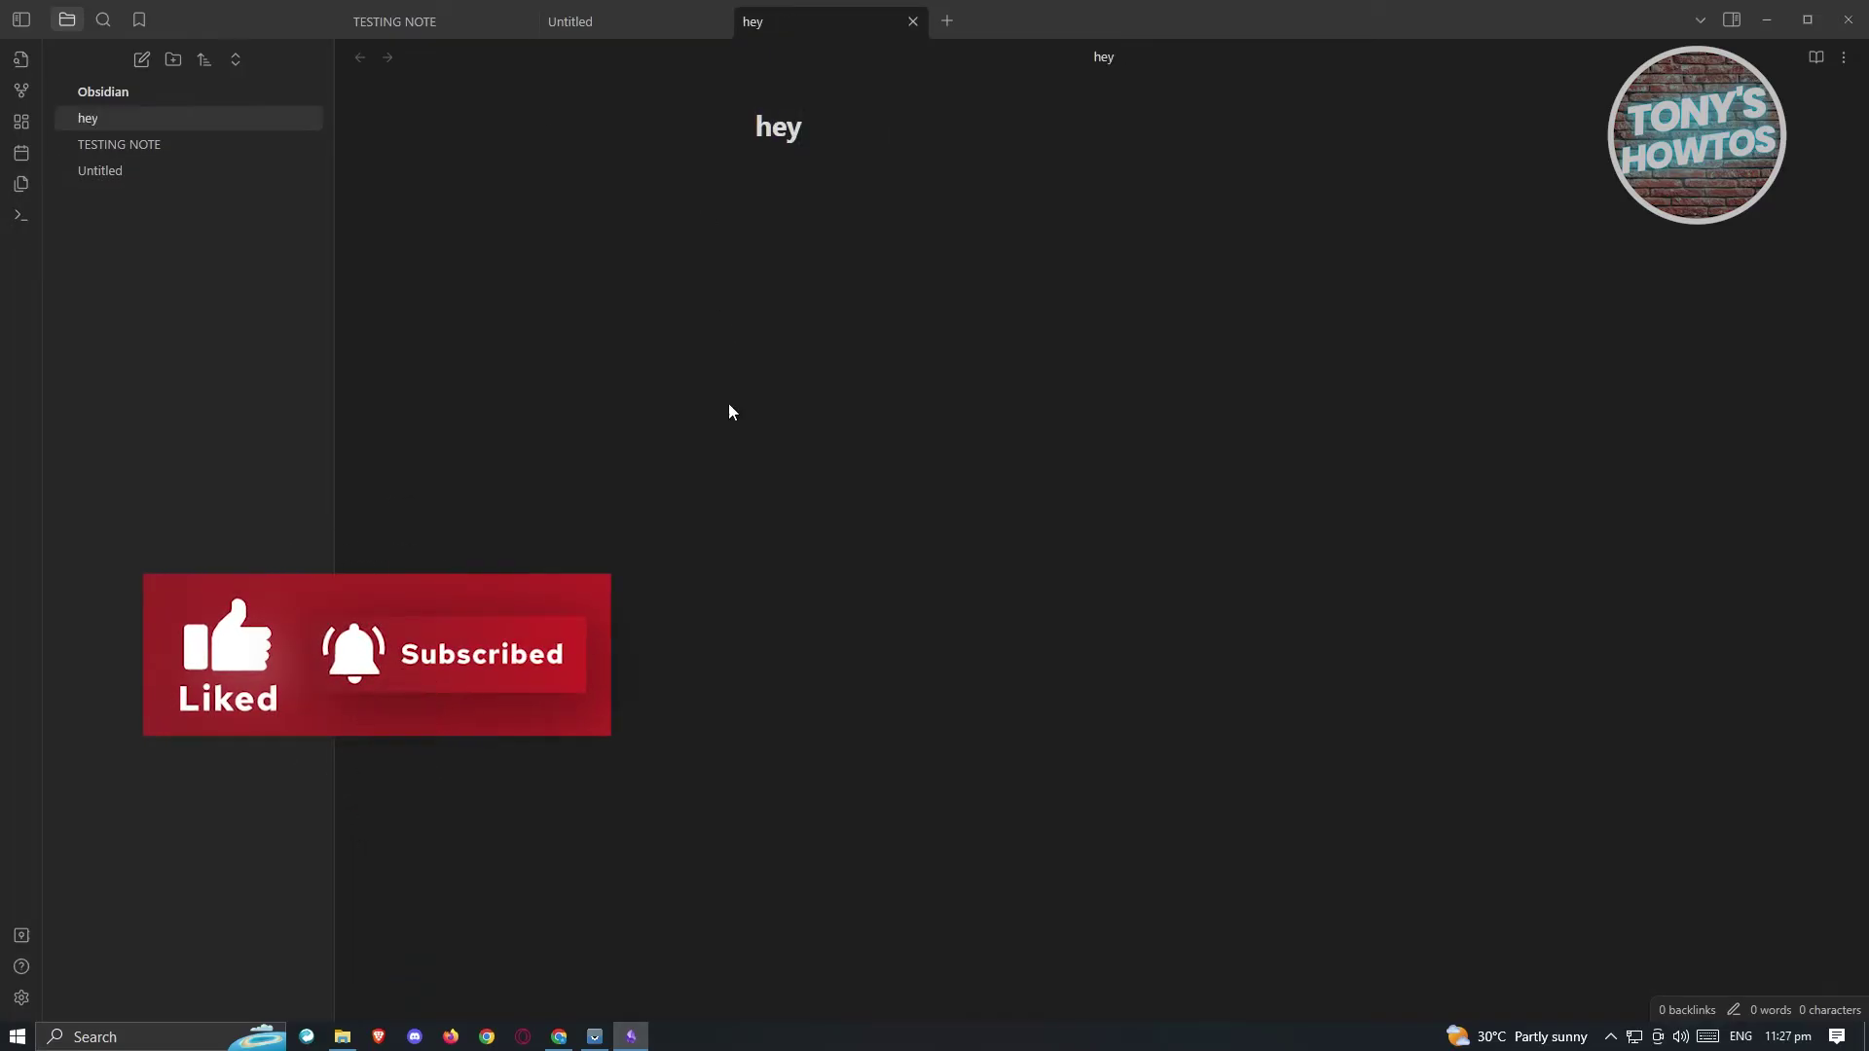
left_click(342, 1037)
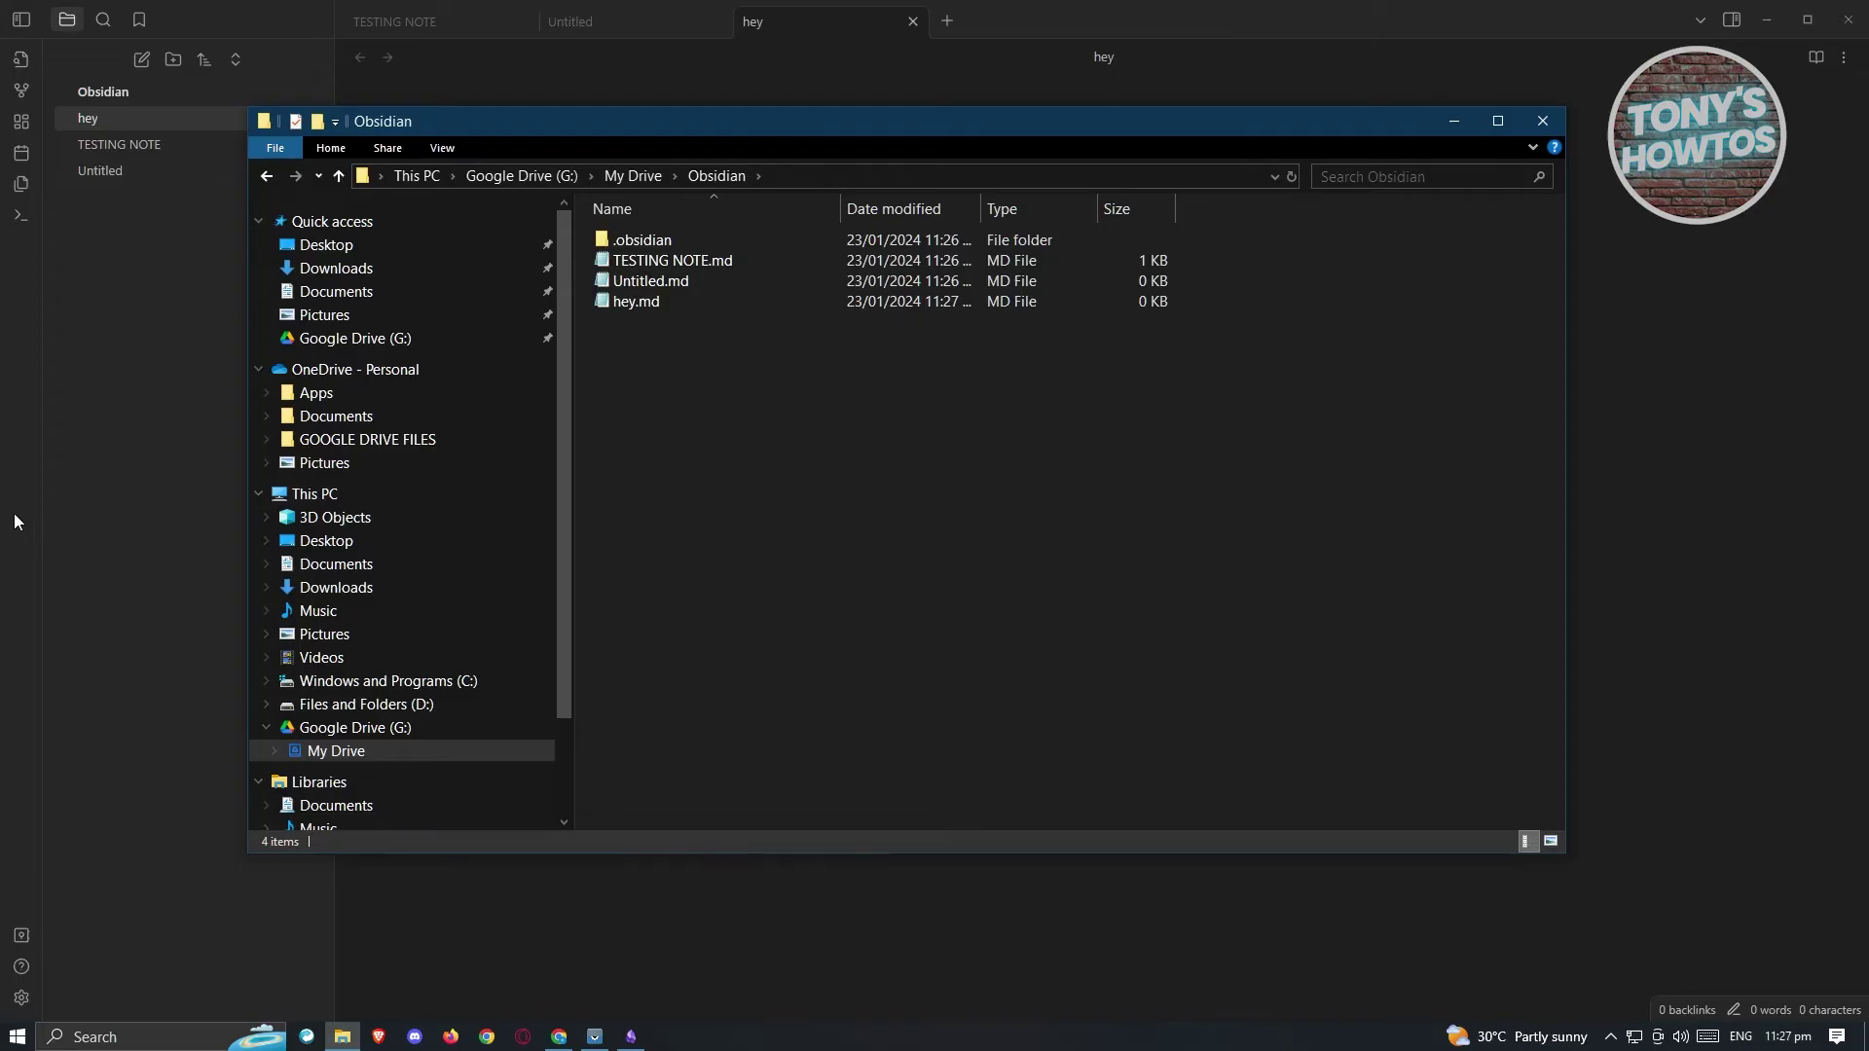
- Recheck the vault folder in File Explorer, then switch to Chrome and select its address bar
left_click(167, 458)
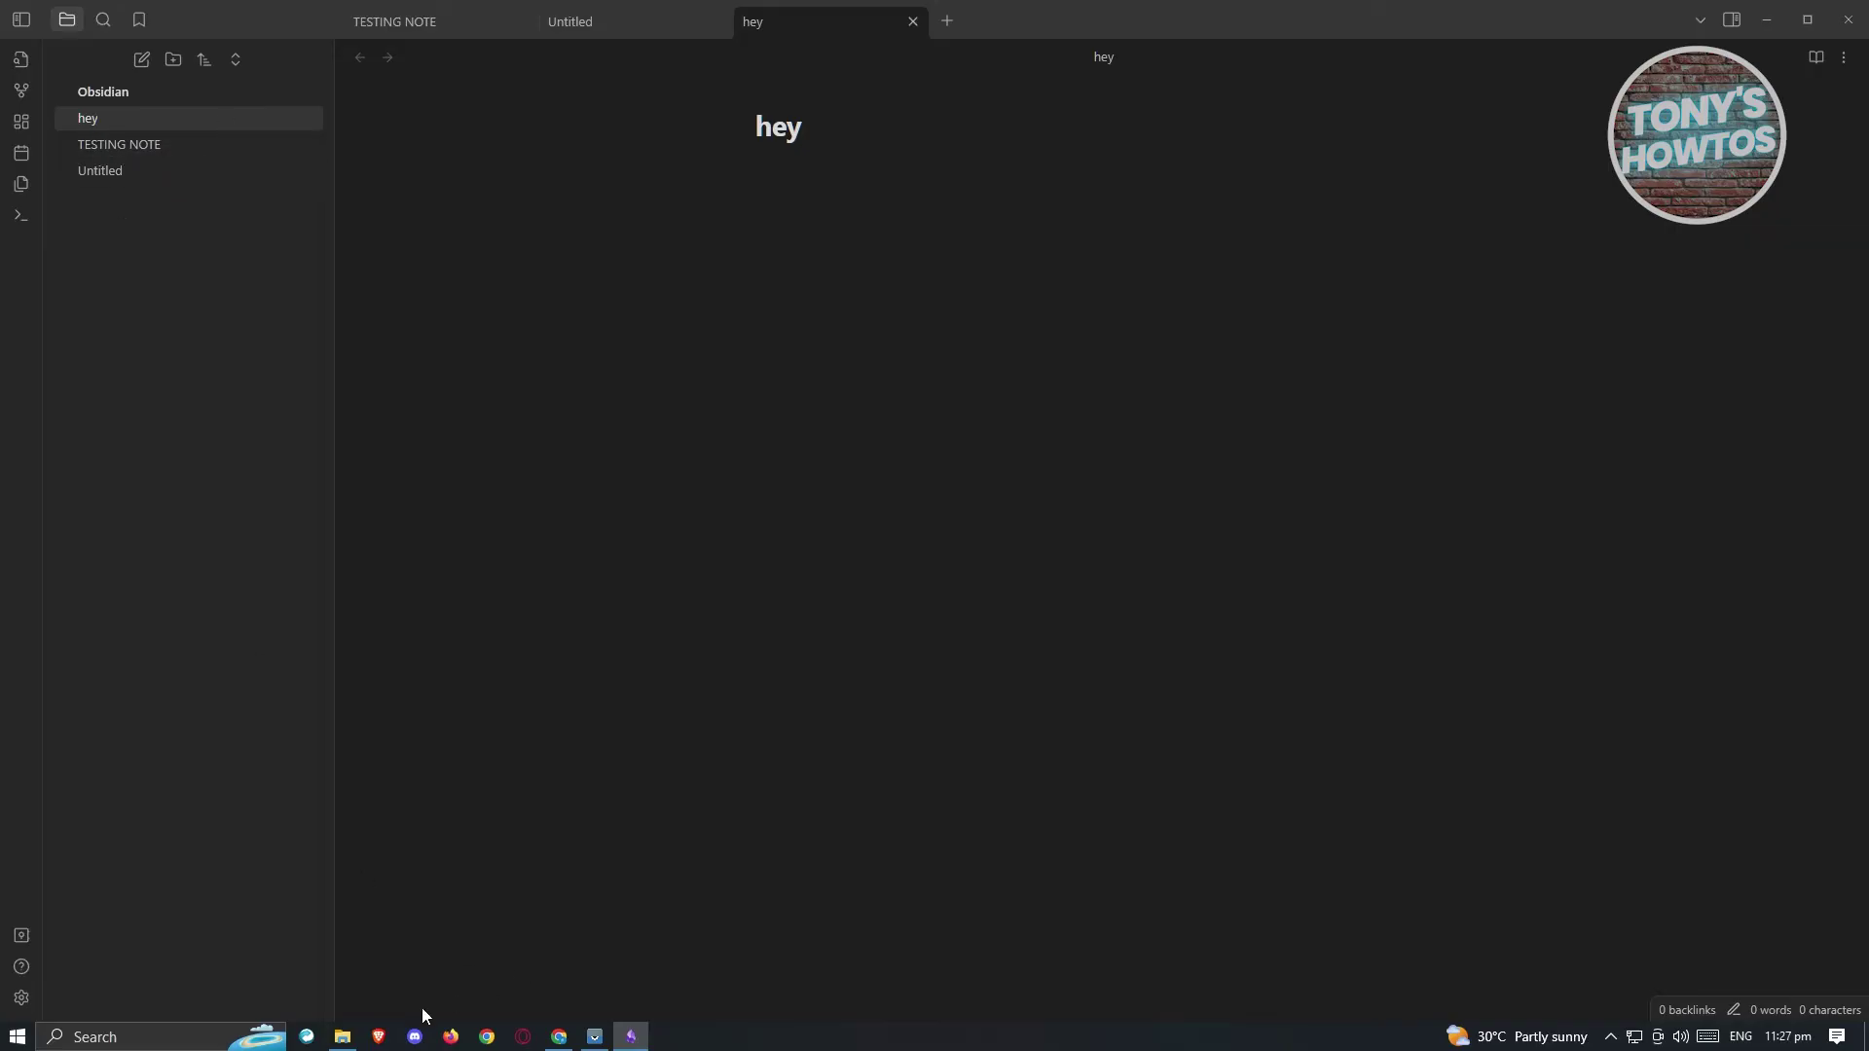
left_click(343, 1037)
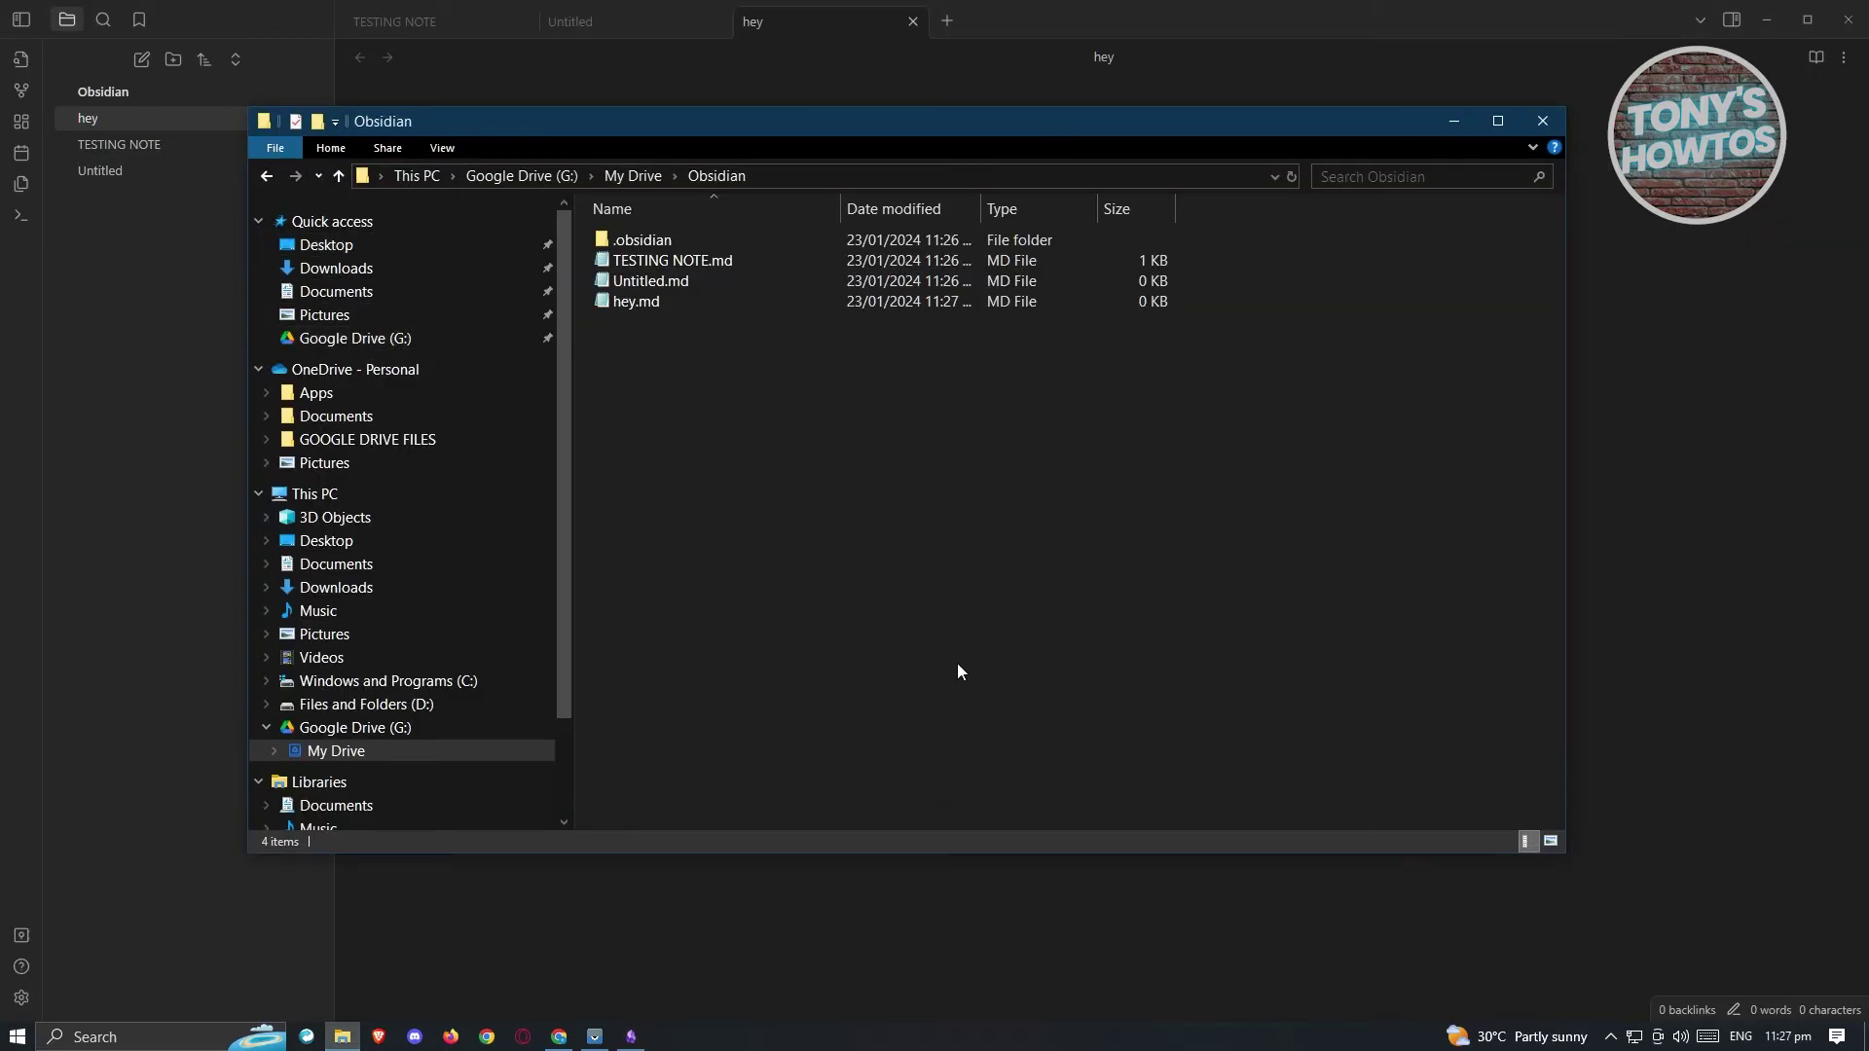
left_click(558, 1037)
left_click(351, 56)
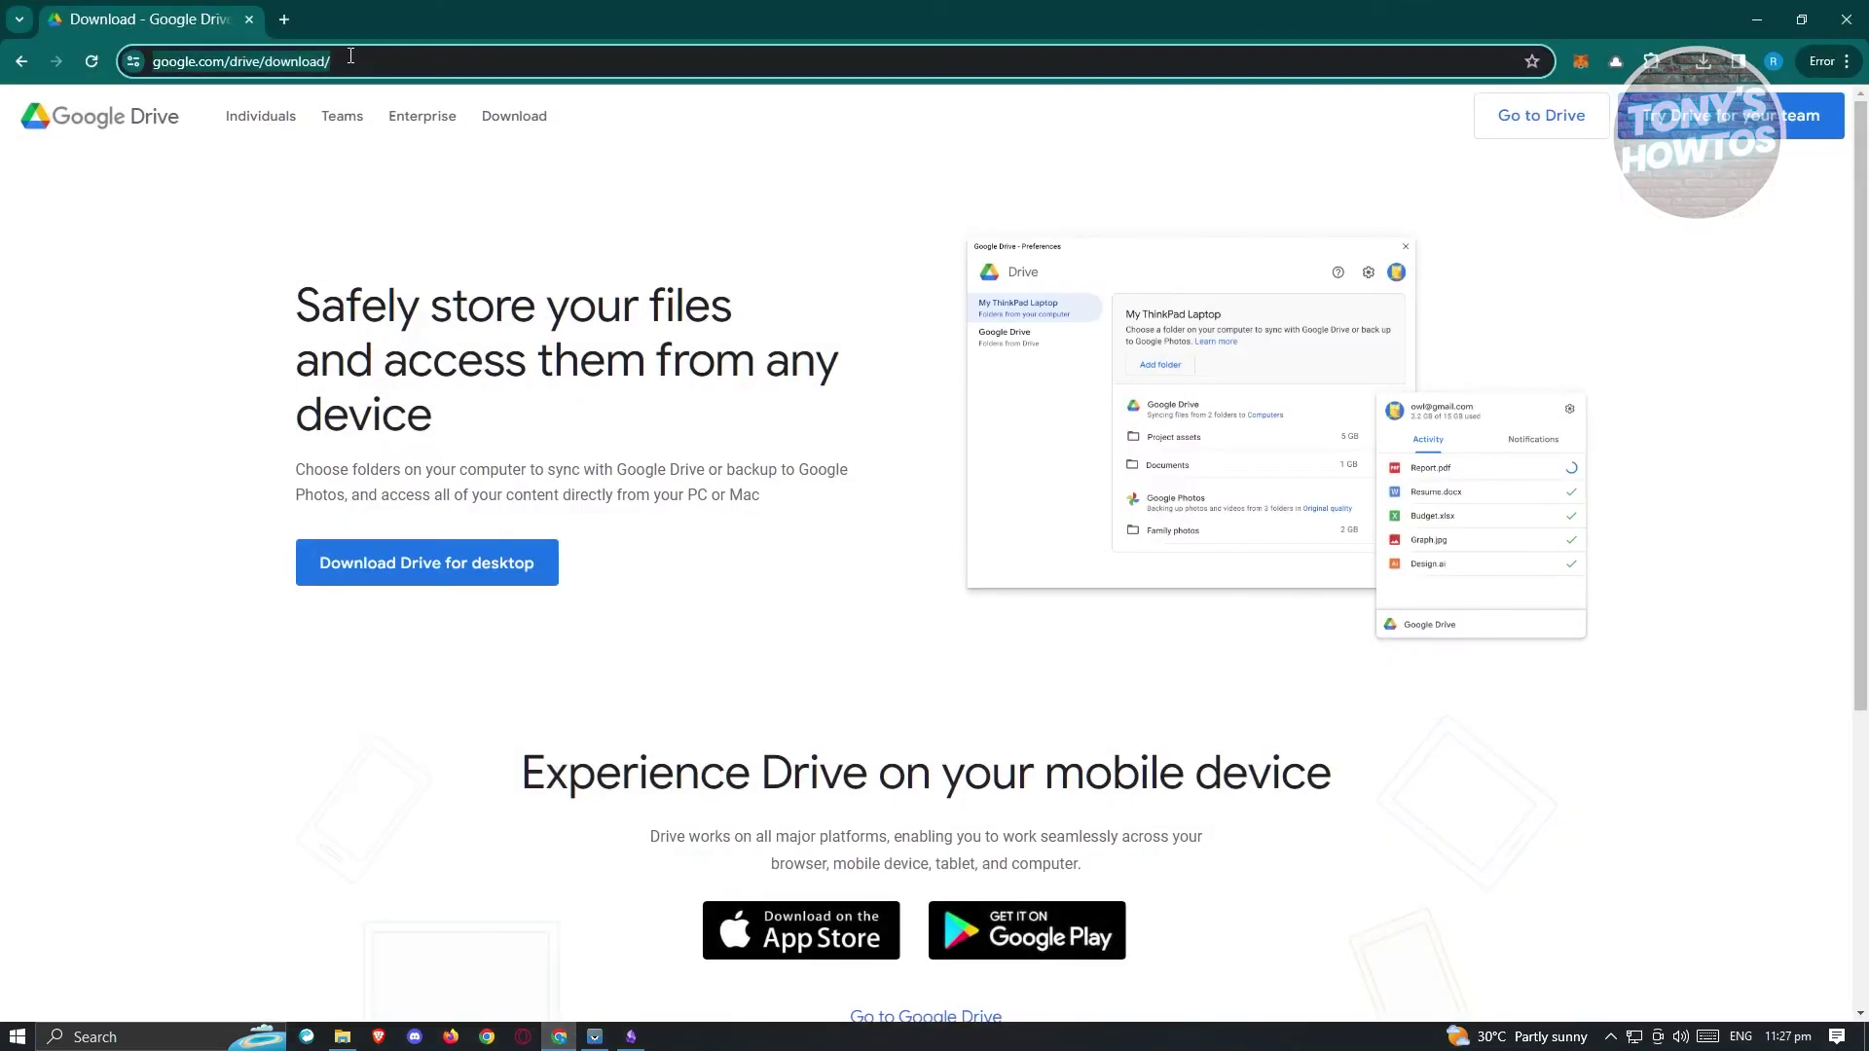
- Go to google.com and launch Google Drive from the Google apps grid
type("google.com")
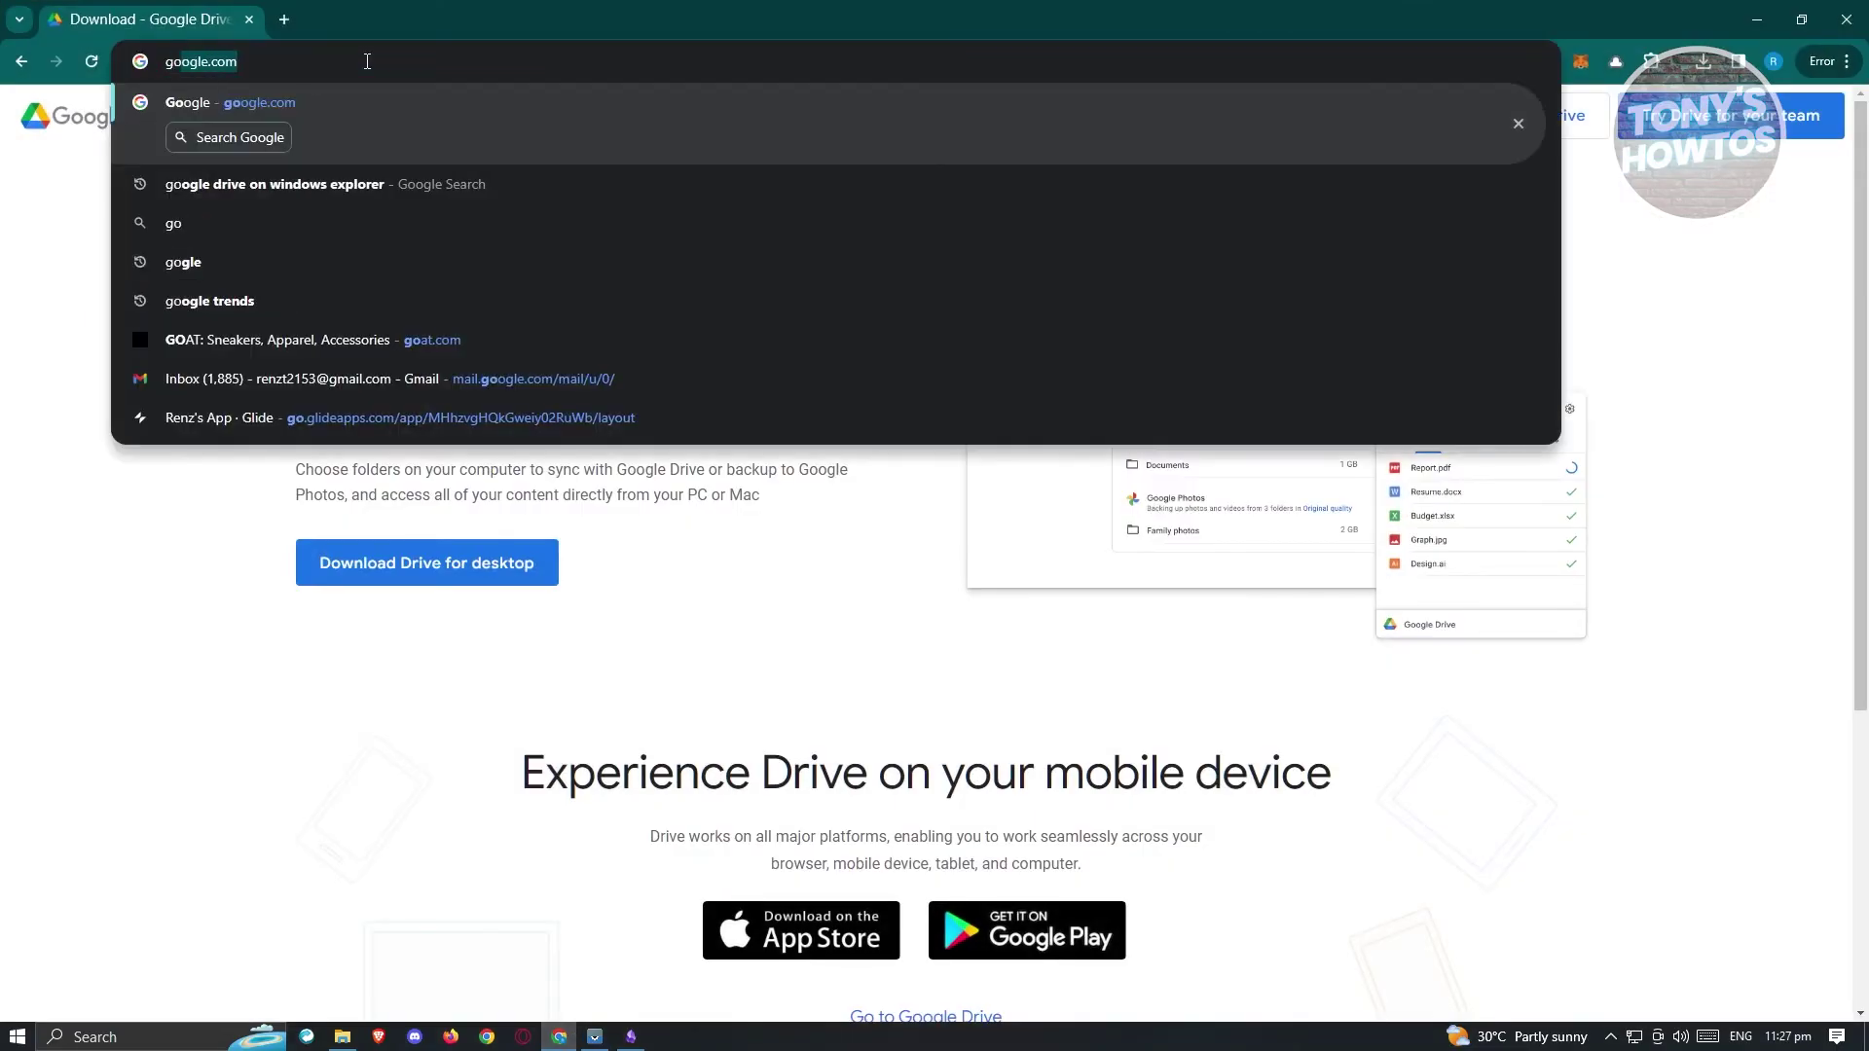
key("Return")
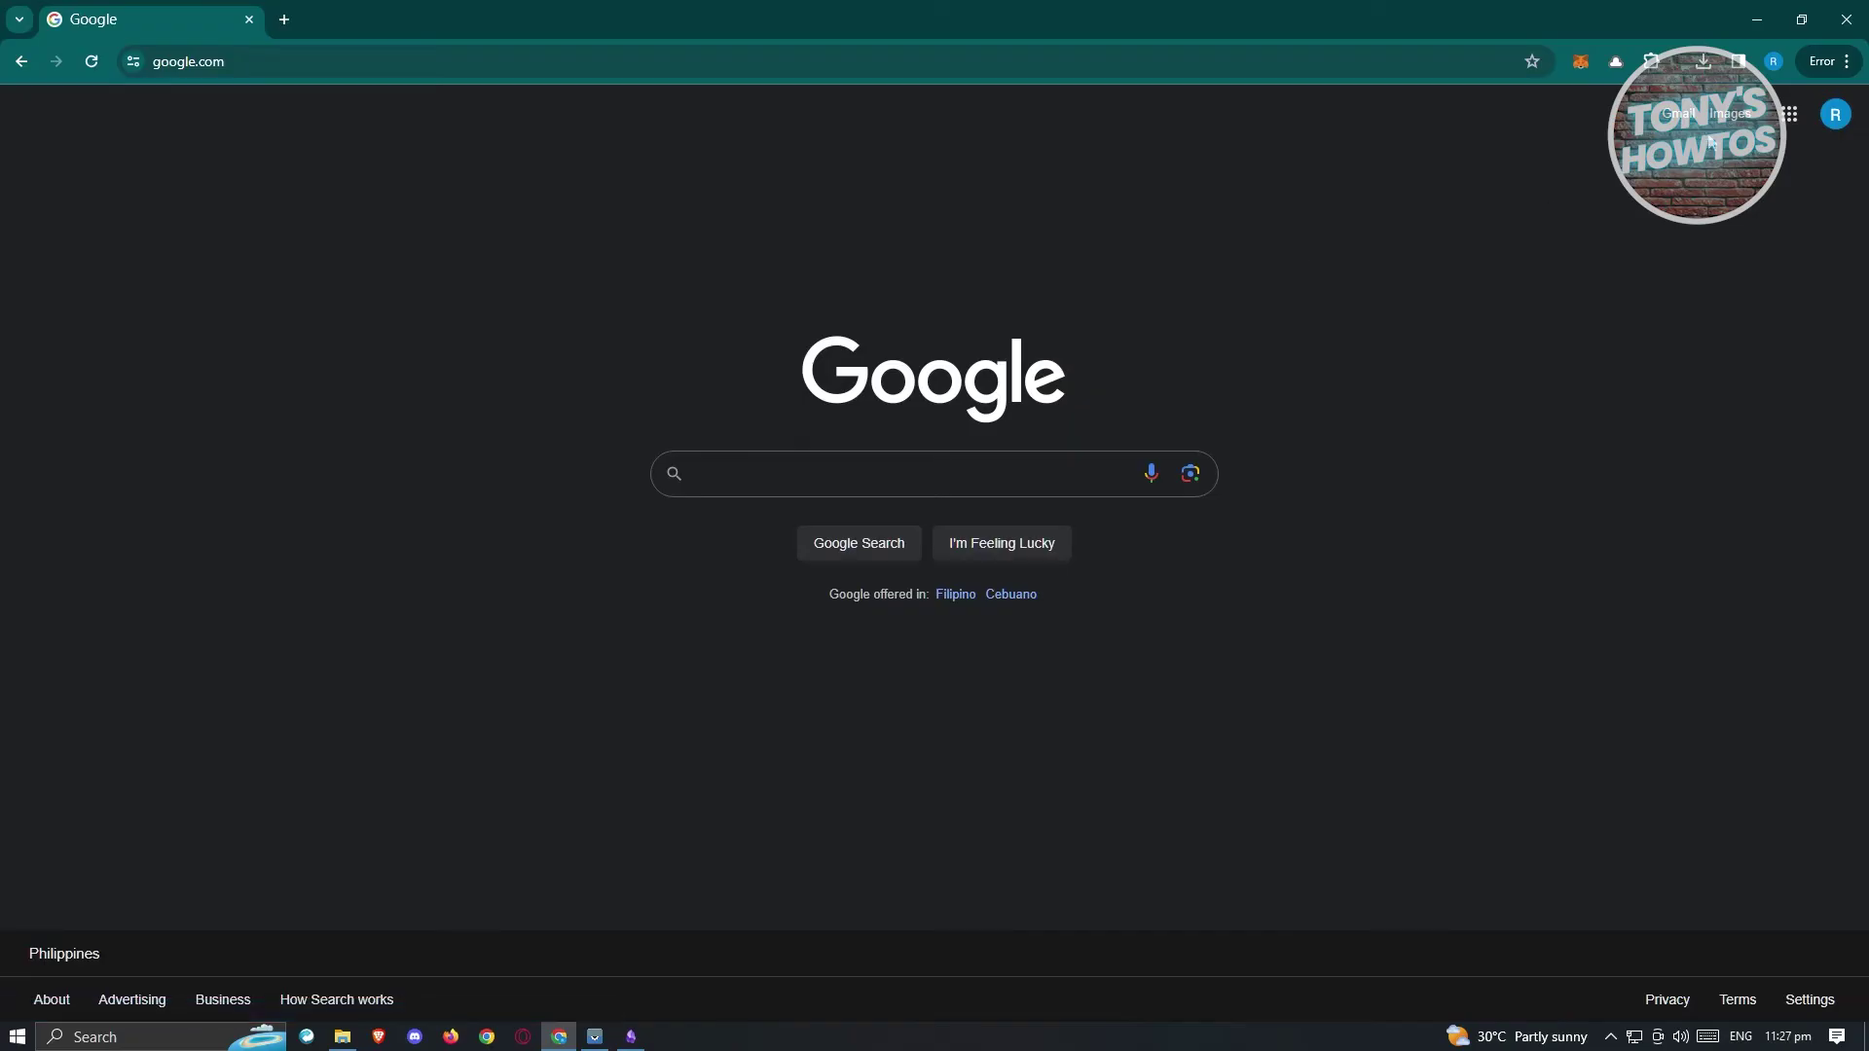
left_click(1791, 117)
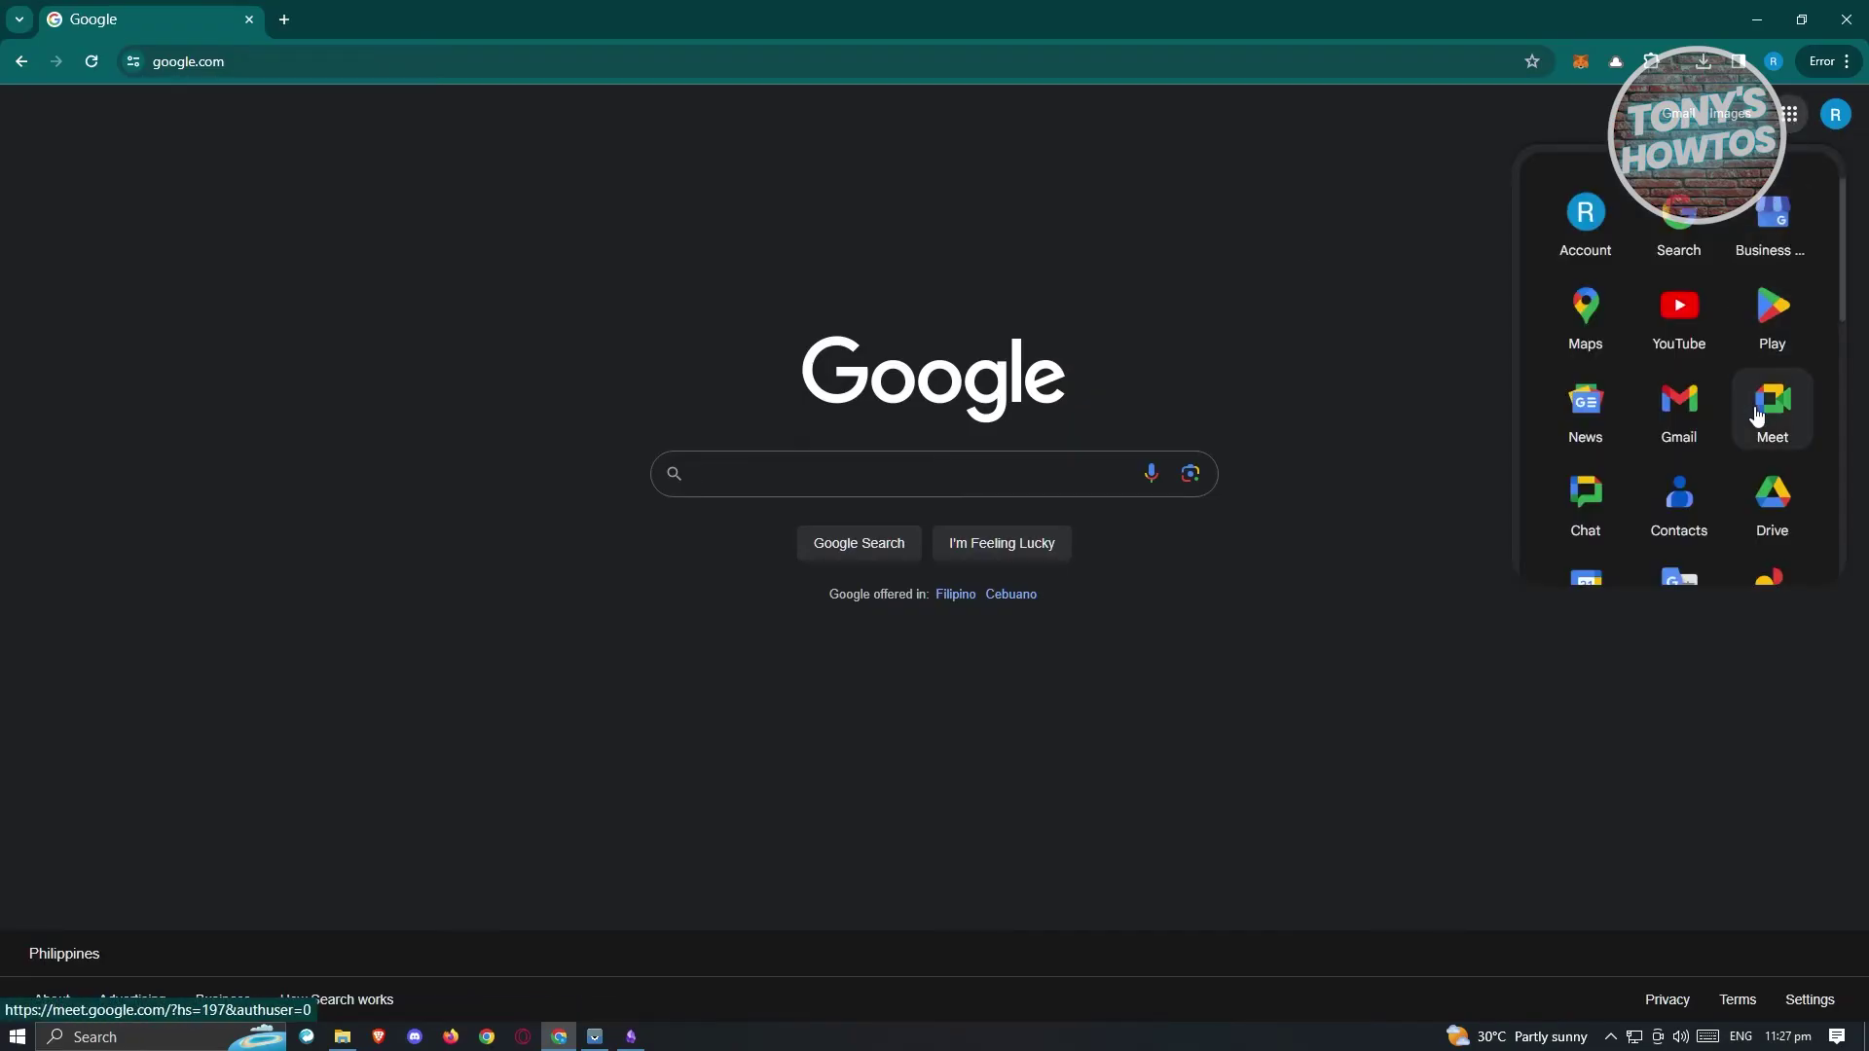
left_click(1775, 505)
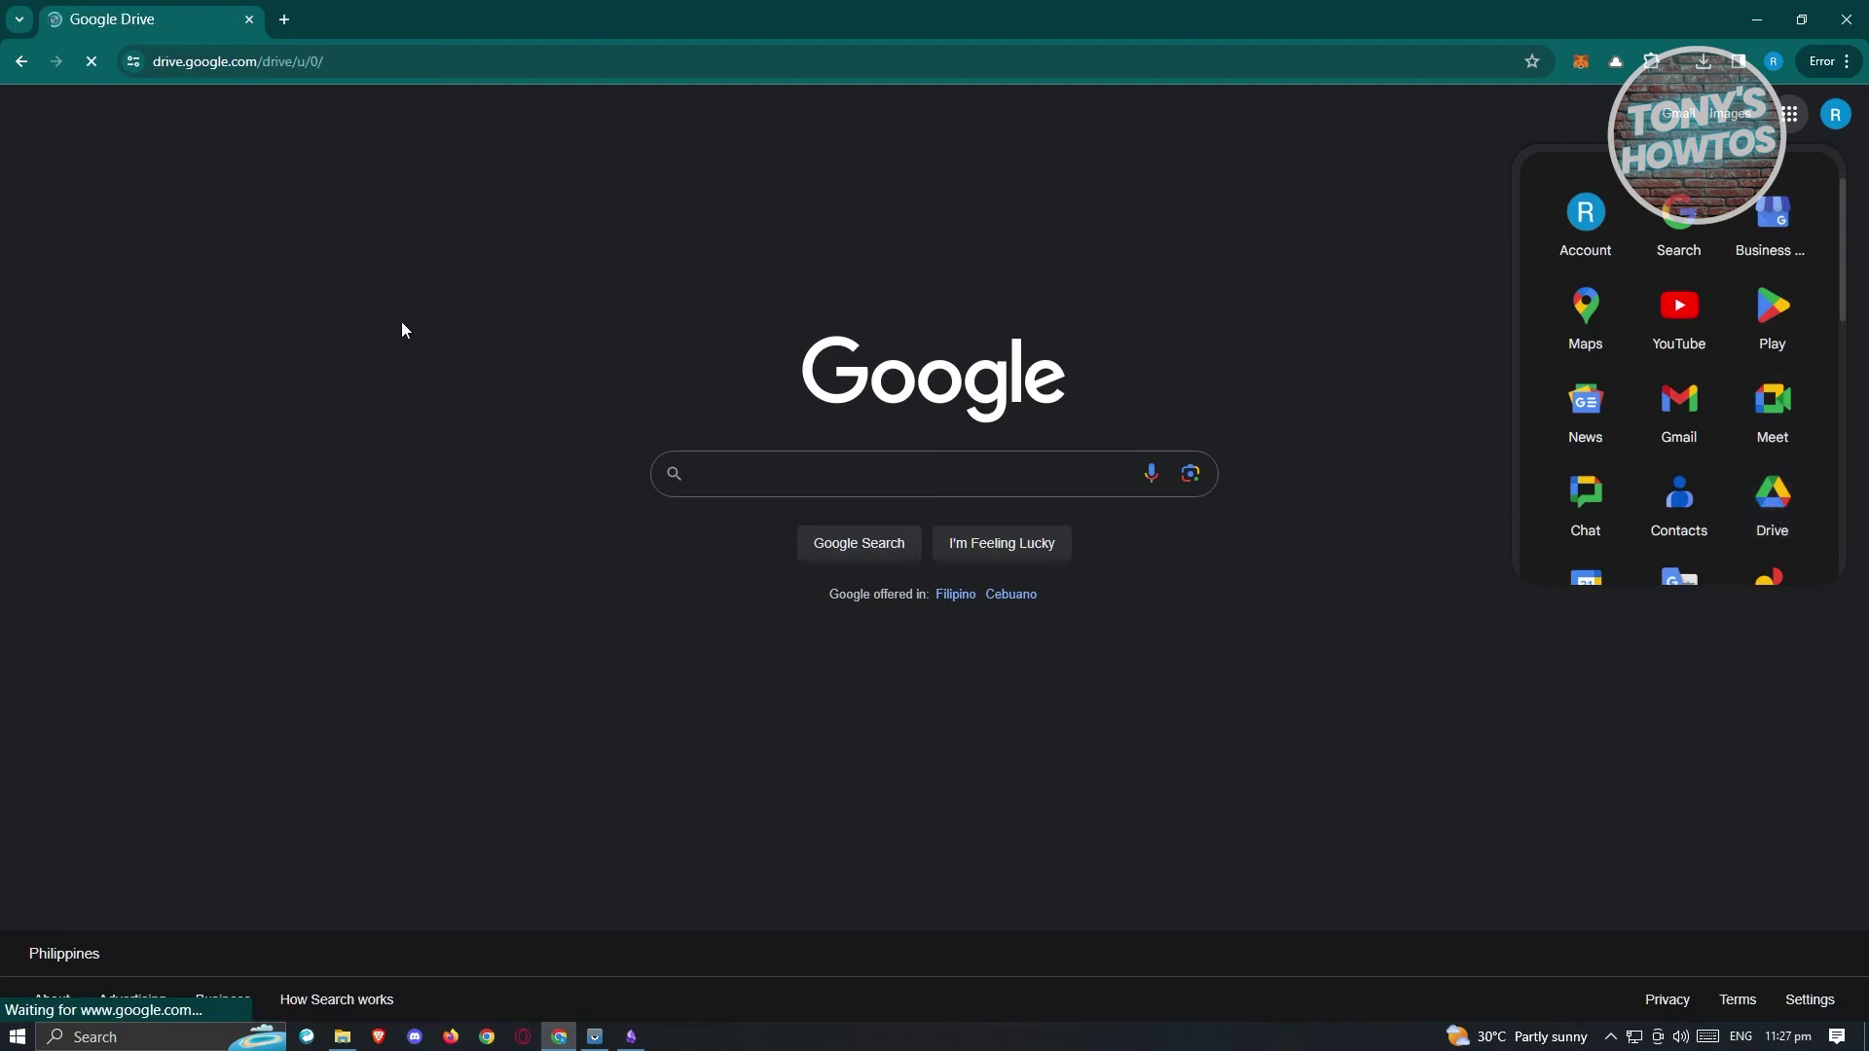
scroll(516, 501, "down", 3)
scroll(516, 501, "up", 4)
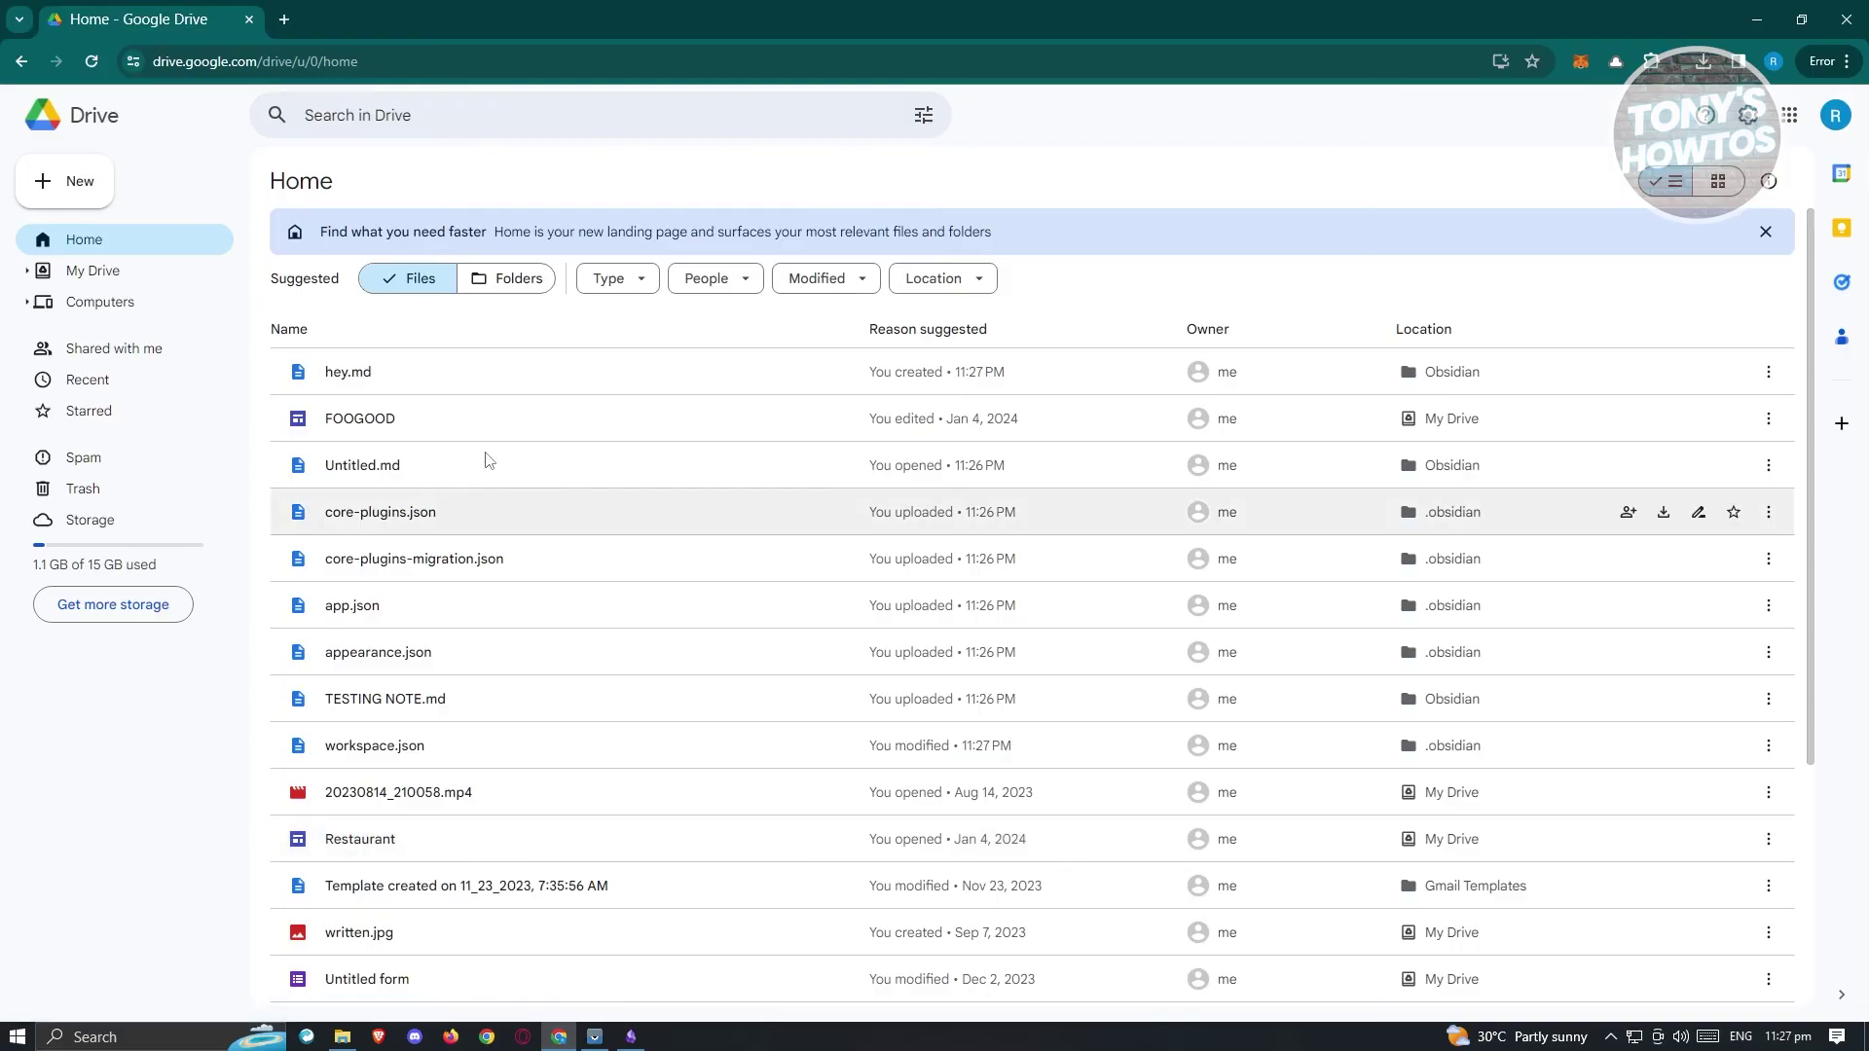
- Open the Obsidian folder in Drive to confirm the synced notes, then minimize Chrome
left_click(501, 278)
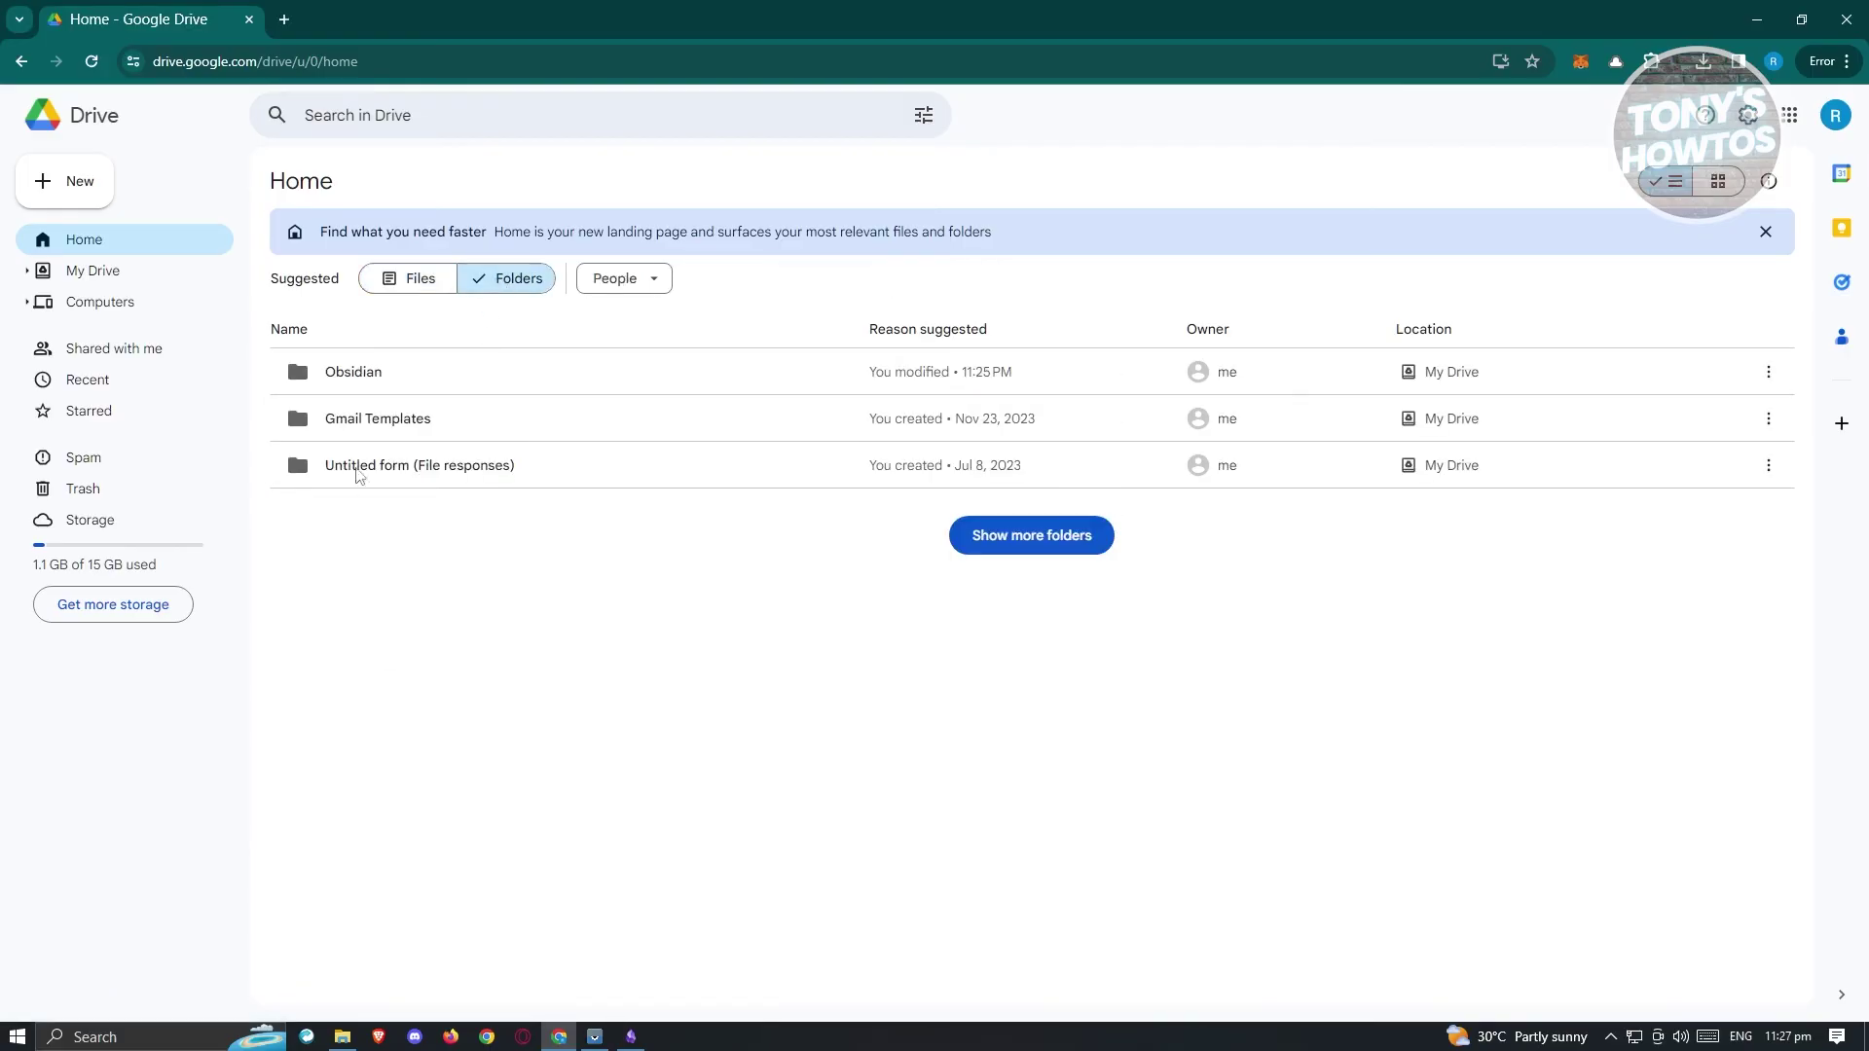
double_click(354, 374)
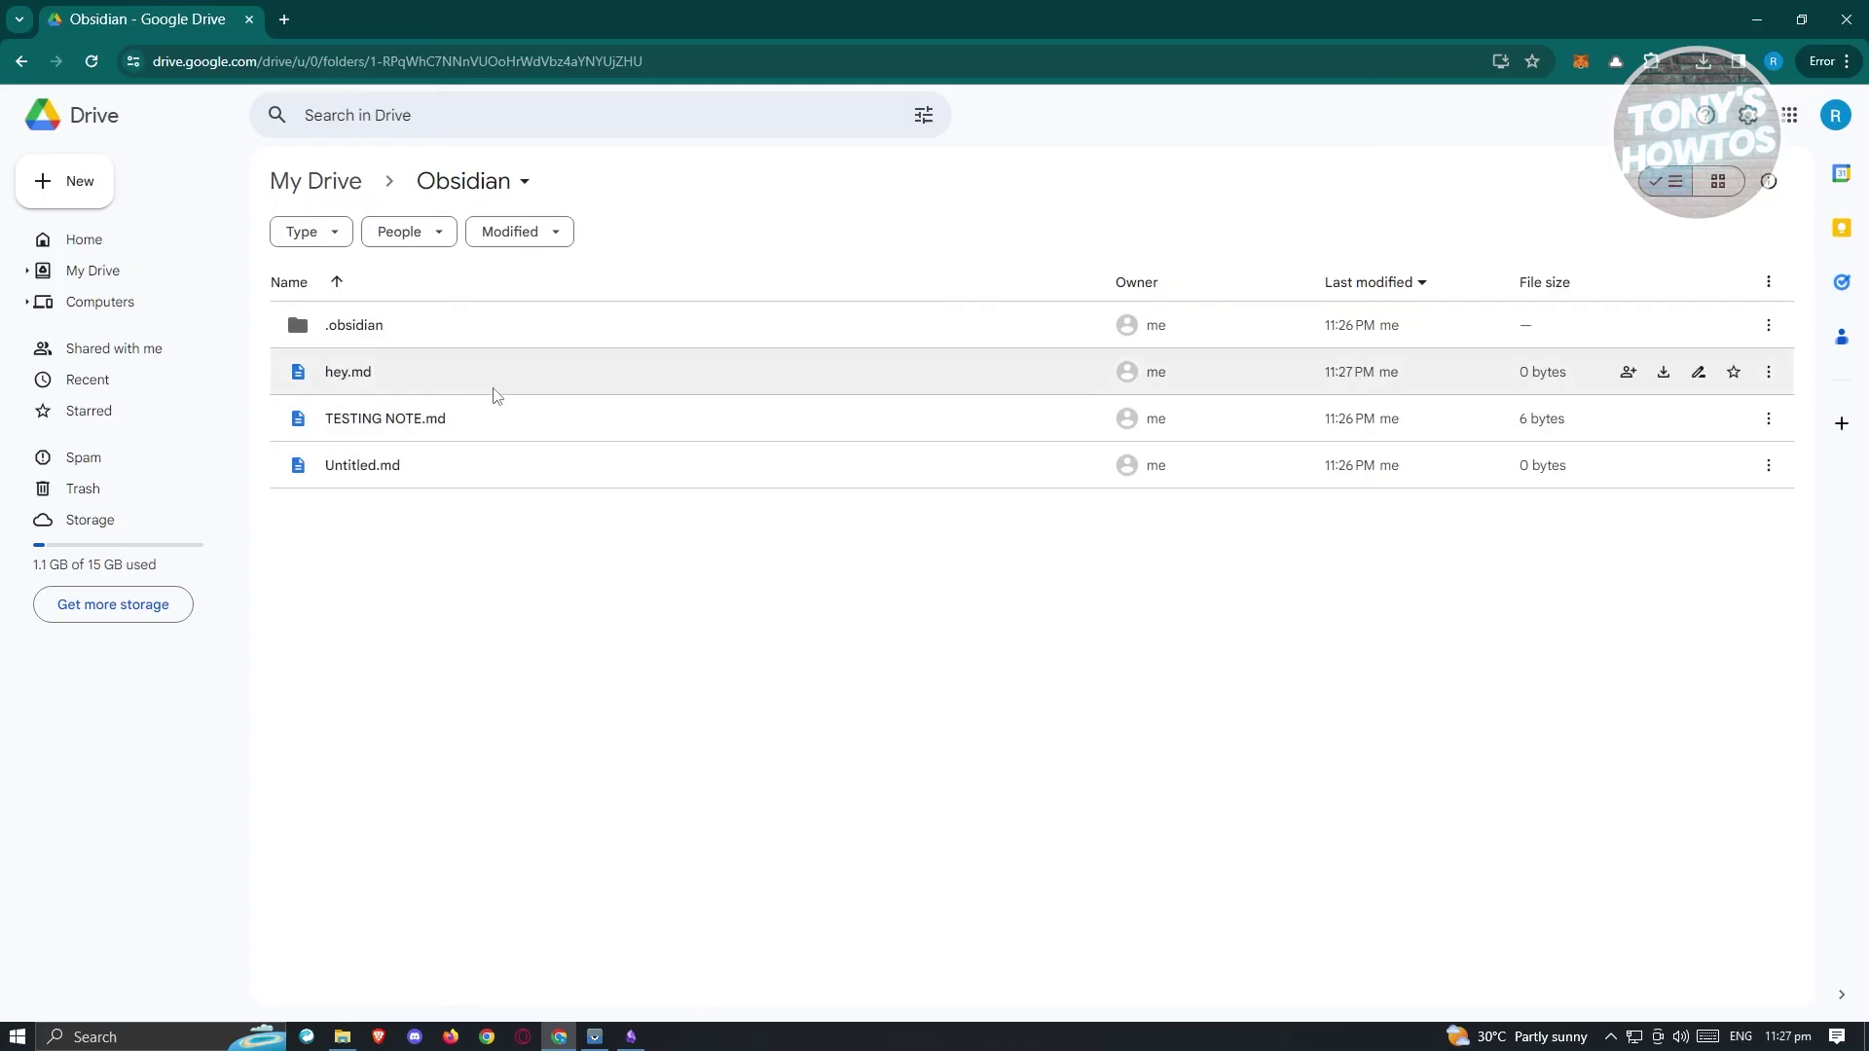
left_click(560, 1038)
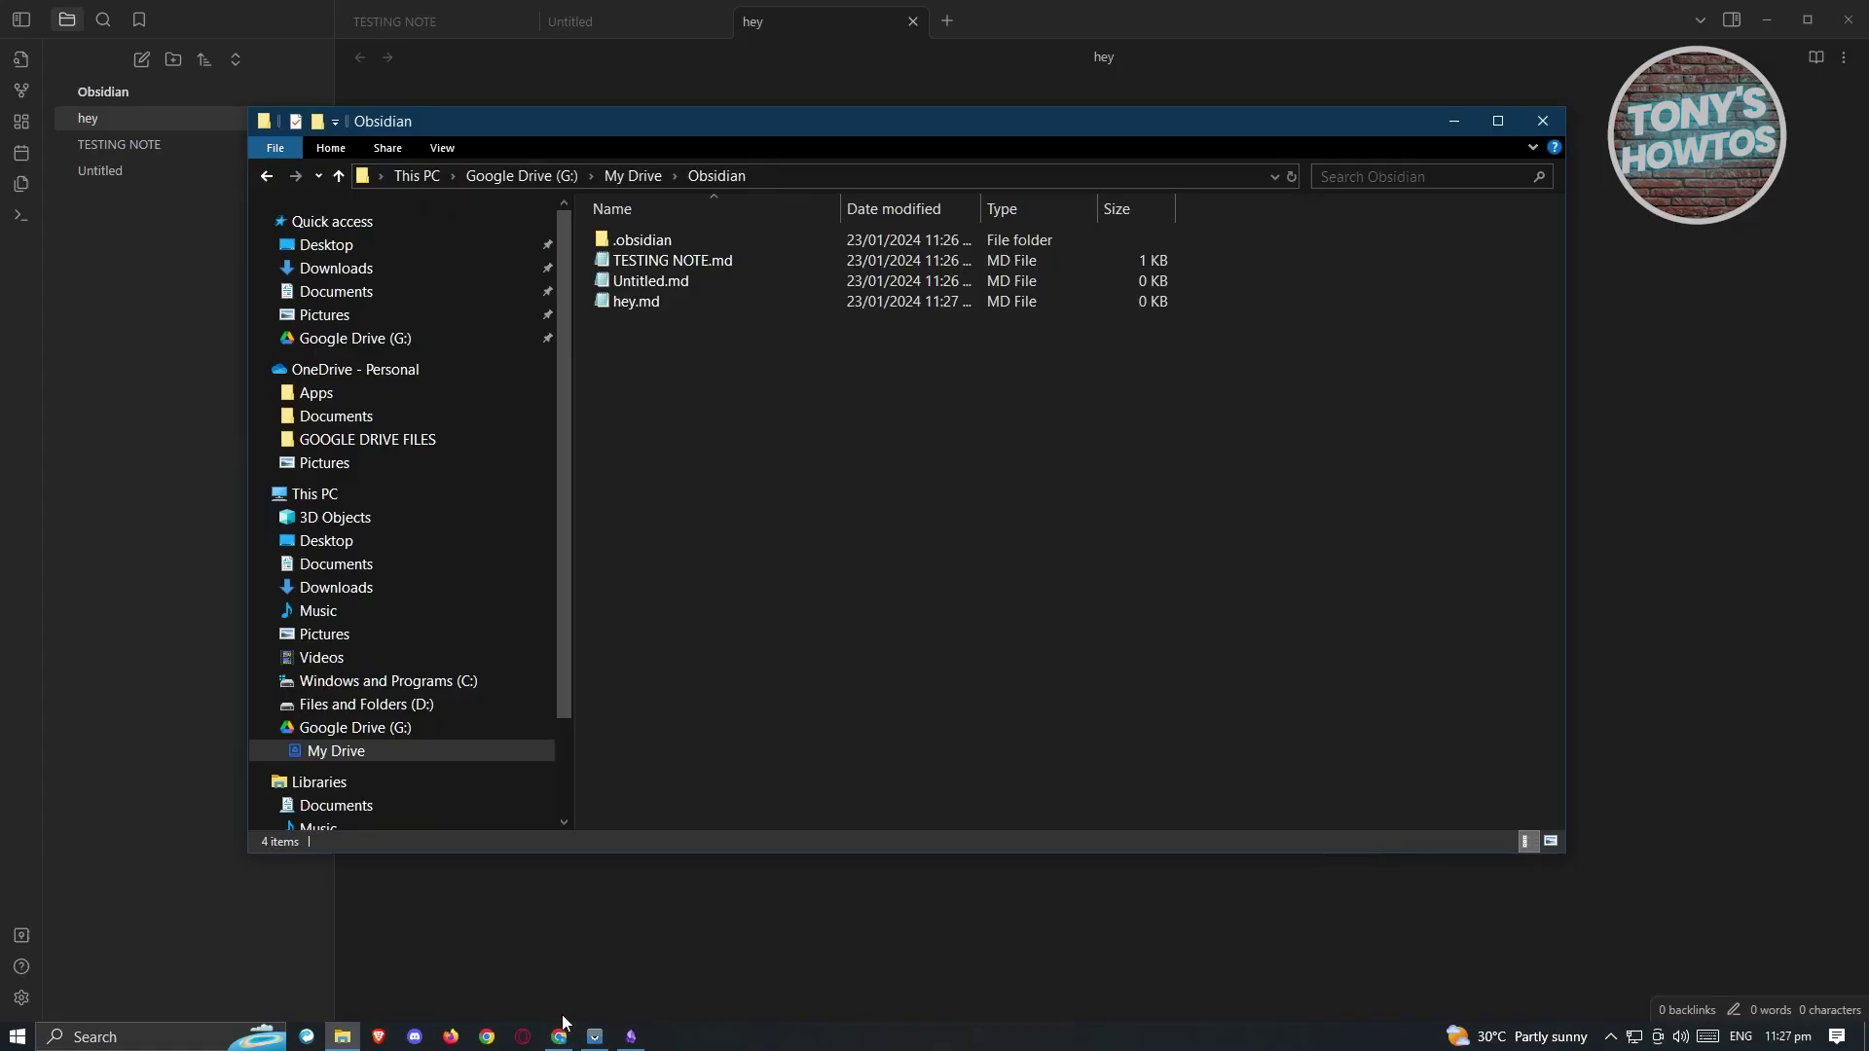